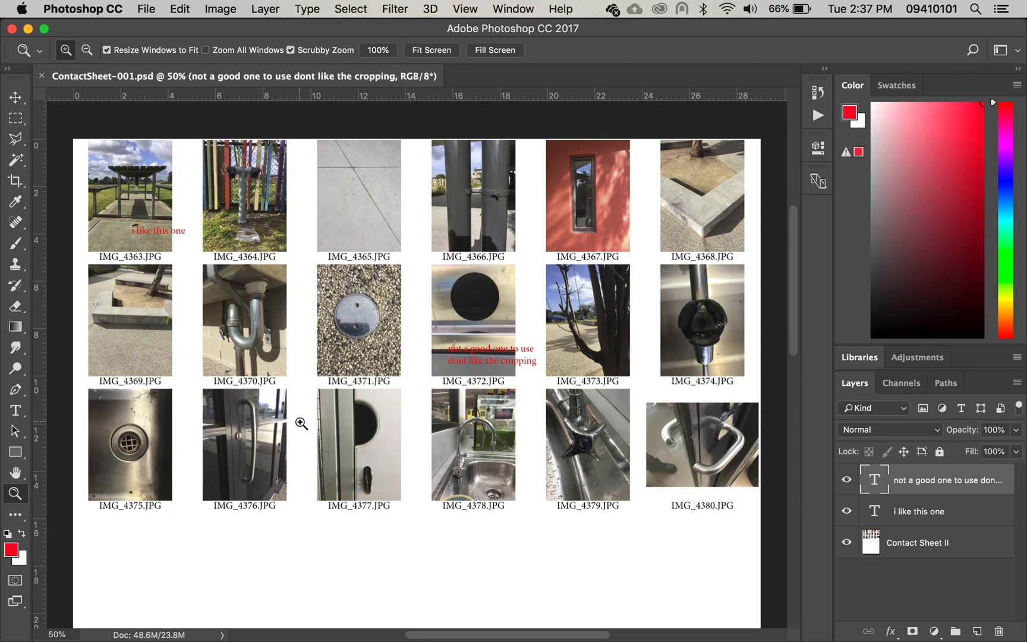
- Switch to Adobe InDesign CC 2017 from the Applications folder and close the open chosen images.indd document
mouse_move(145, 629)
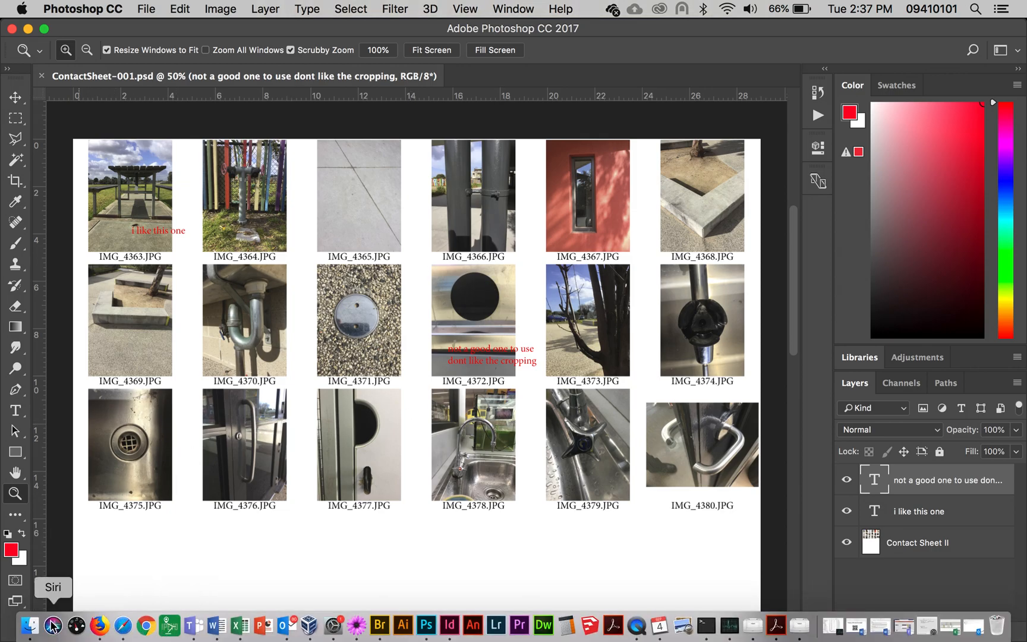
click(31, 626)
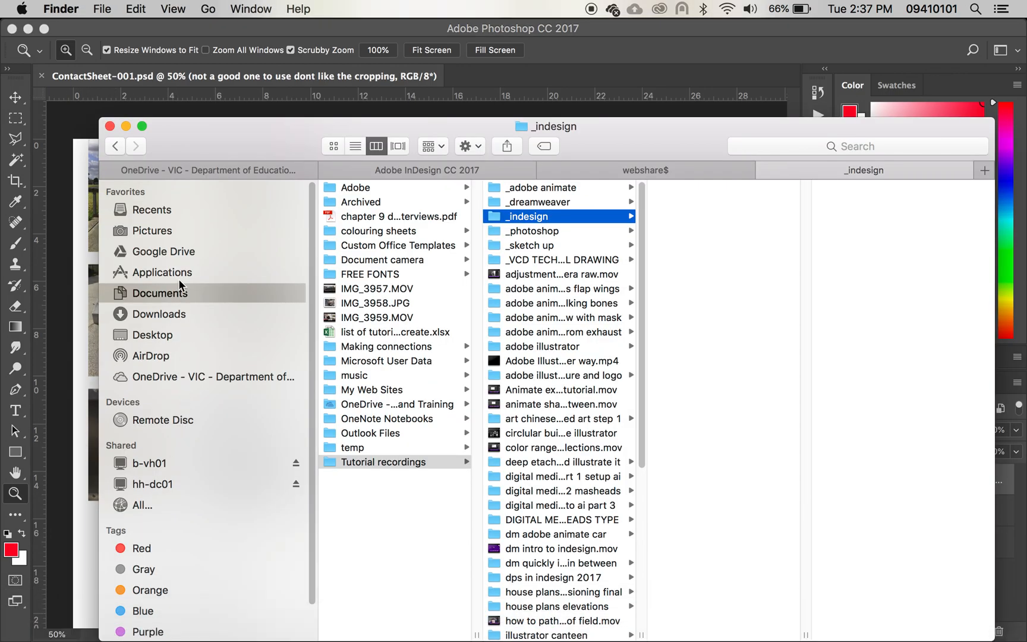
click(163, 271)
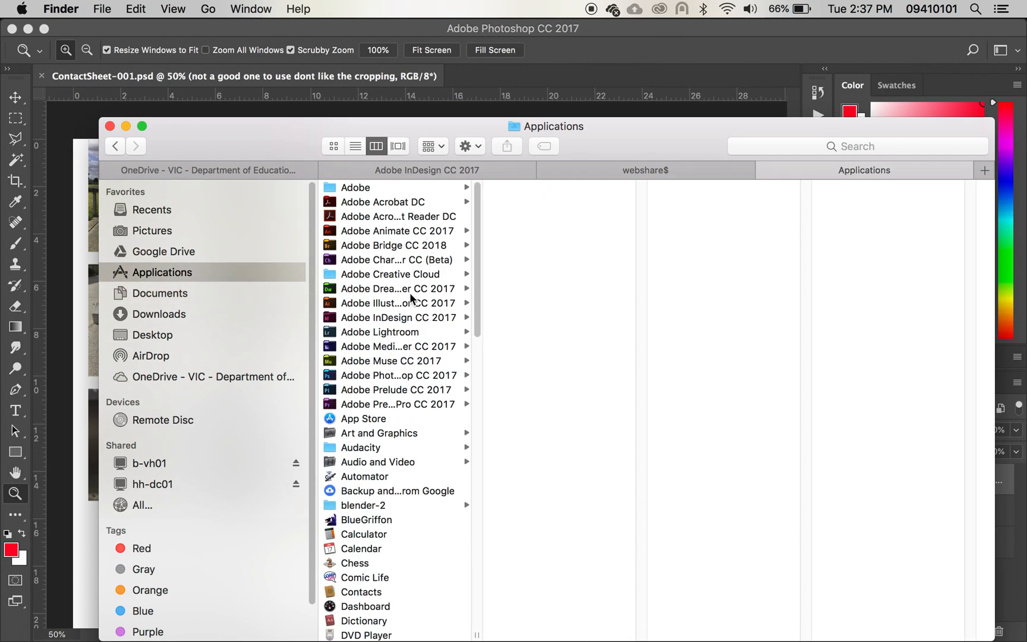
click(387, 320)
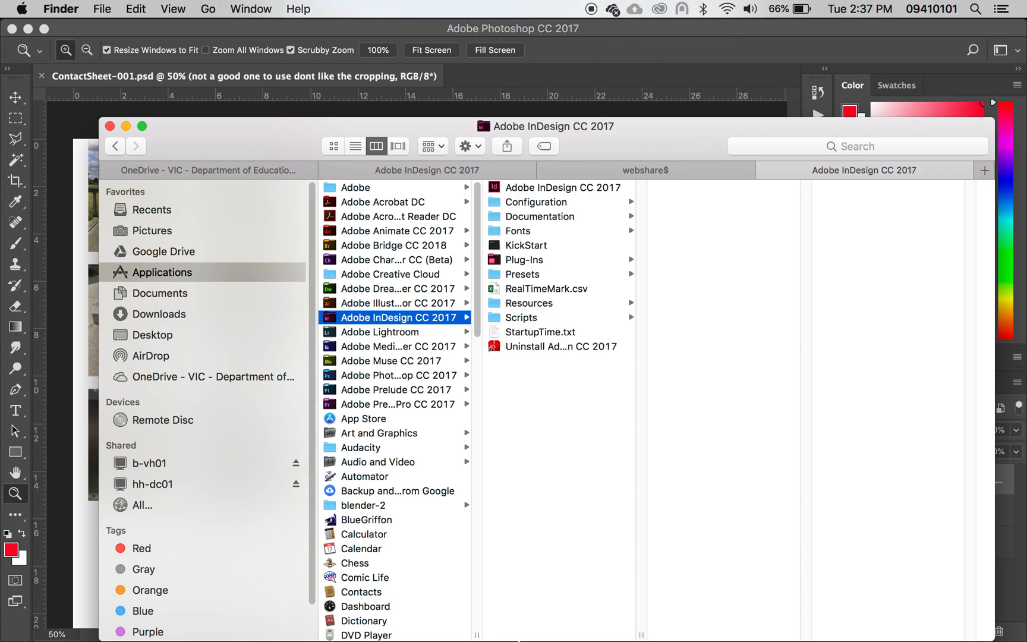
drag(489, 634, 562, 631)
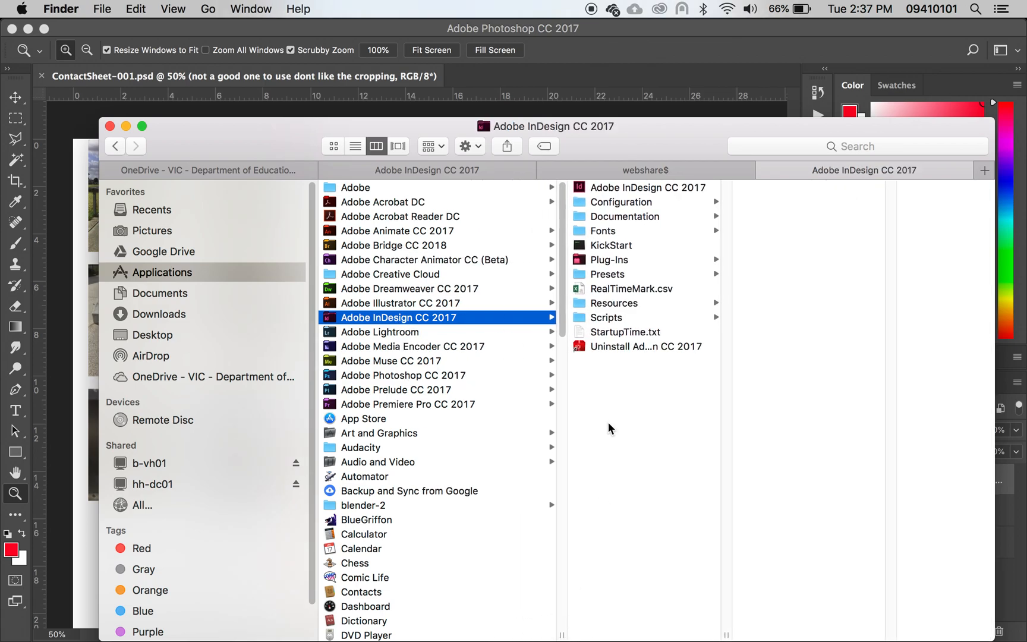
click(581, 187)
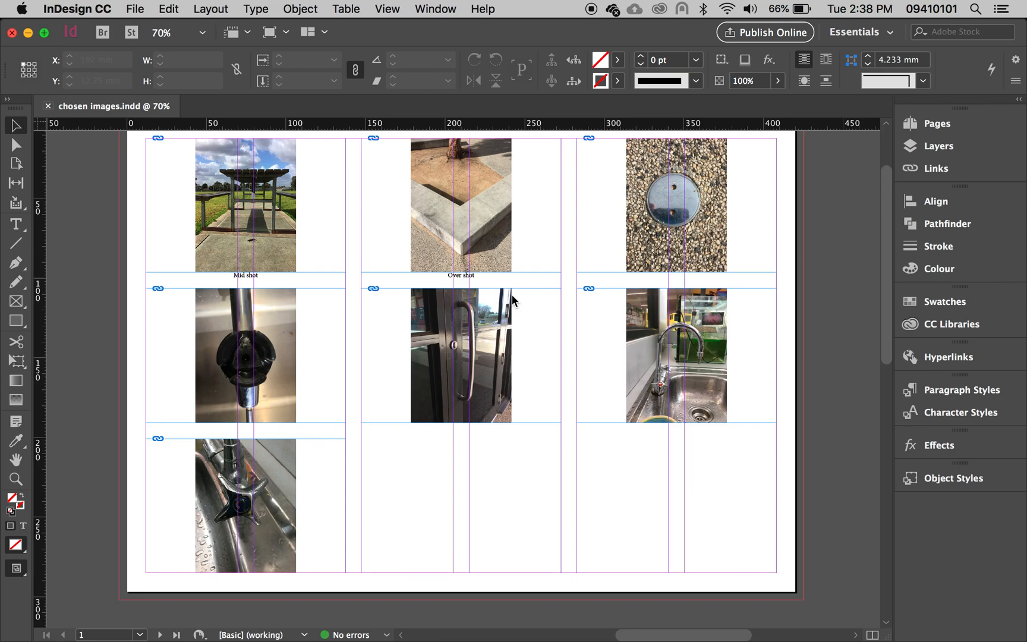
key(super+w)
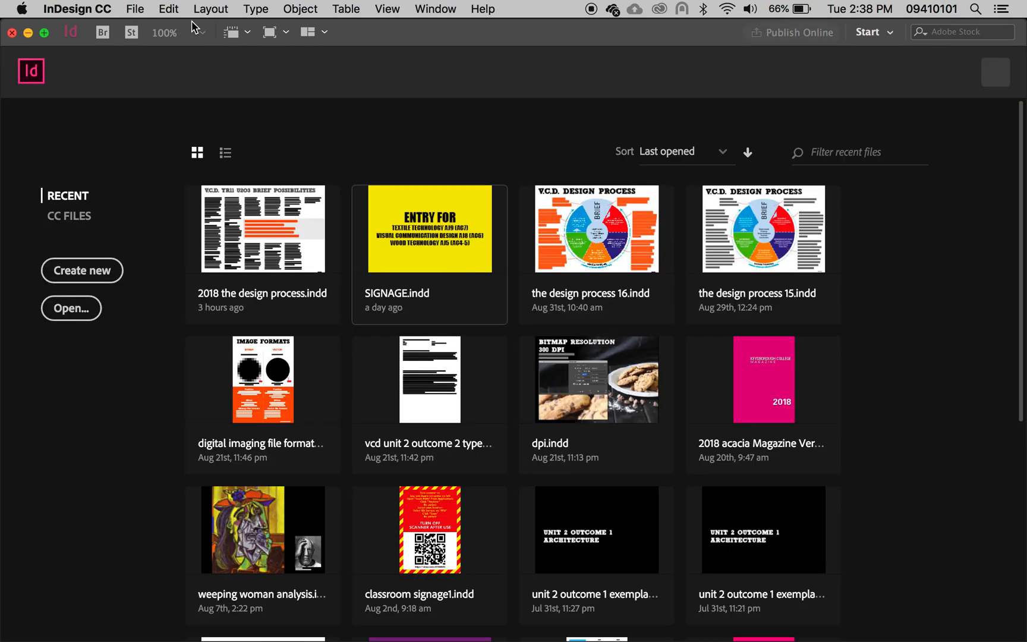
- Start a new document and set its number of columns to 3
click(136, 10)
mouse_move(291, 28)
click(343, 34)
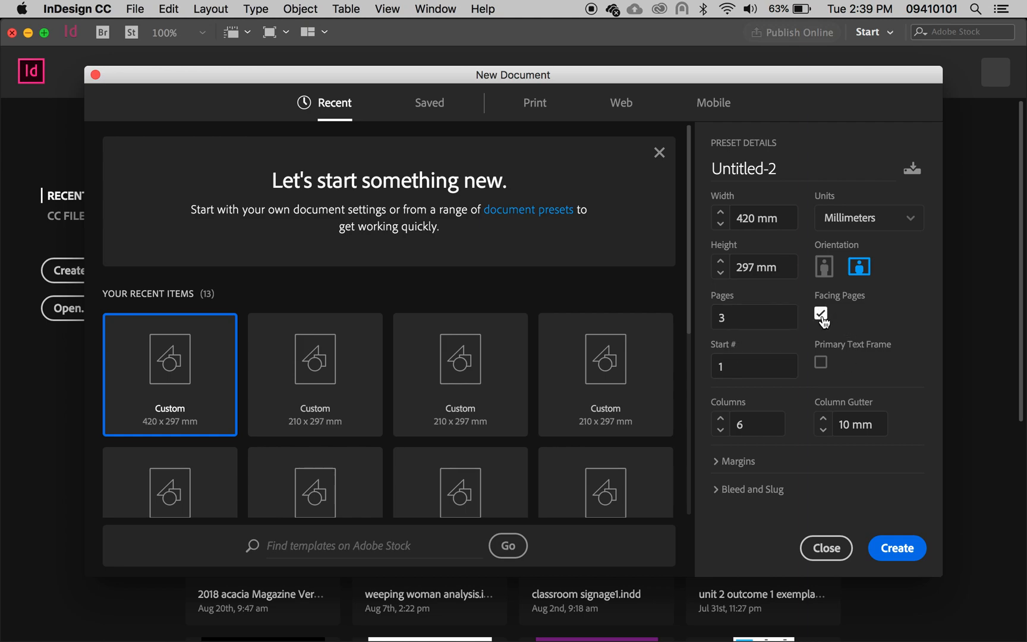
click(721, 431)
click(721, 432)
click(721, 432)
- Set the column gutter to 20 mm and create the document
click(823, 419)
click(824, 419)
click(824, 419)
click(824, 419)
click(823, 419)
click(823, 419)
click(824, 419)
click(824, 419)
click(824, 419)
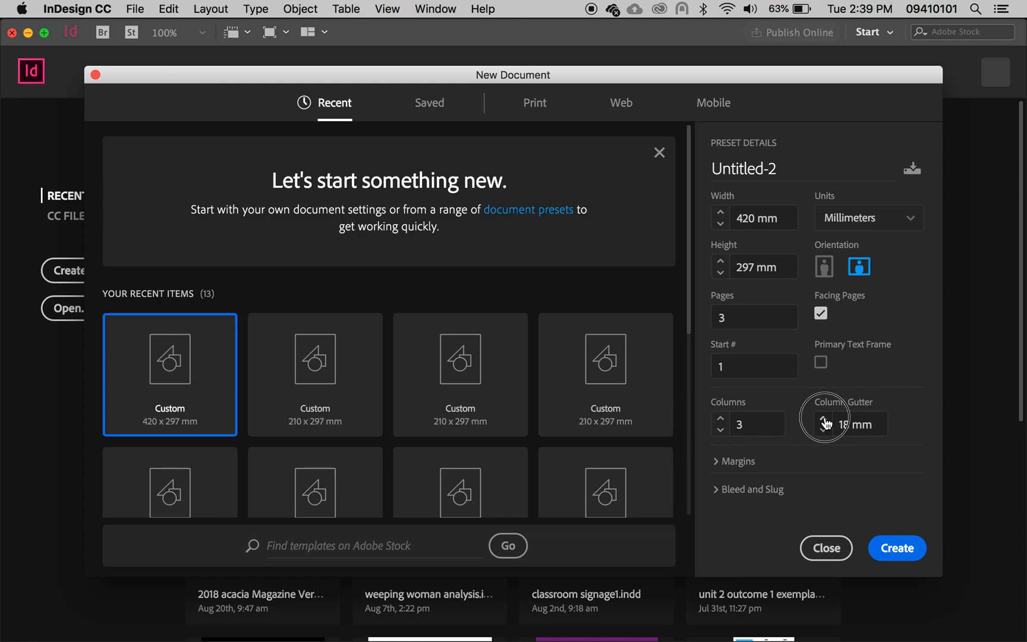
click(823, 419)
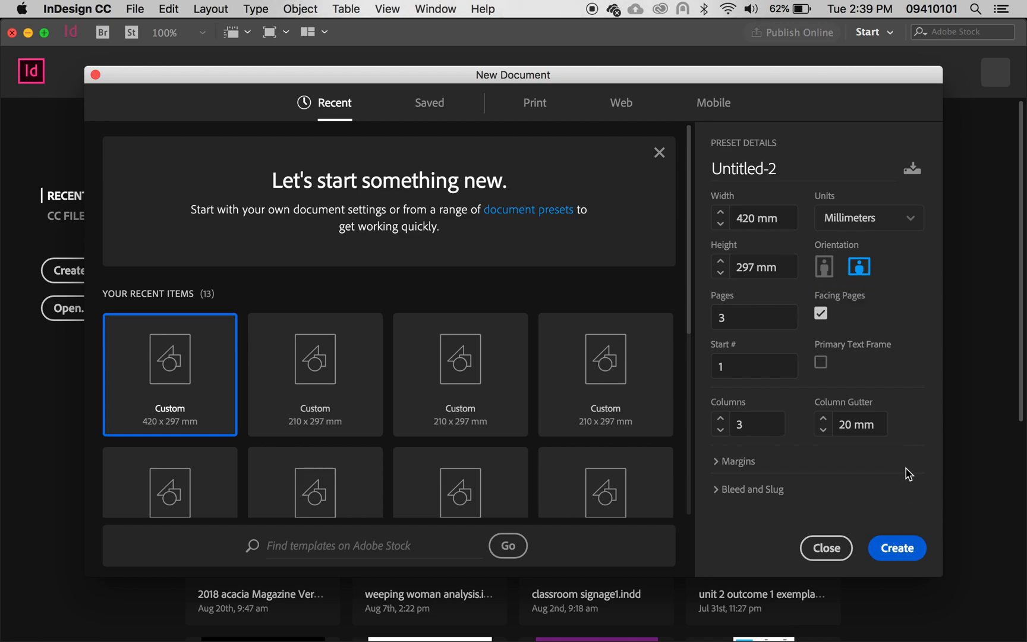
click(896, 548)
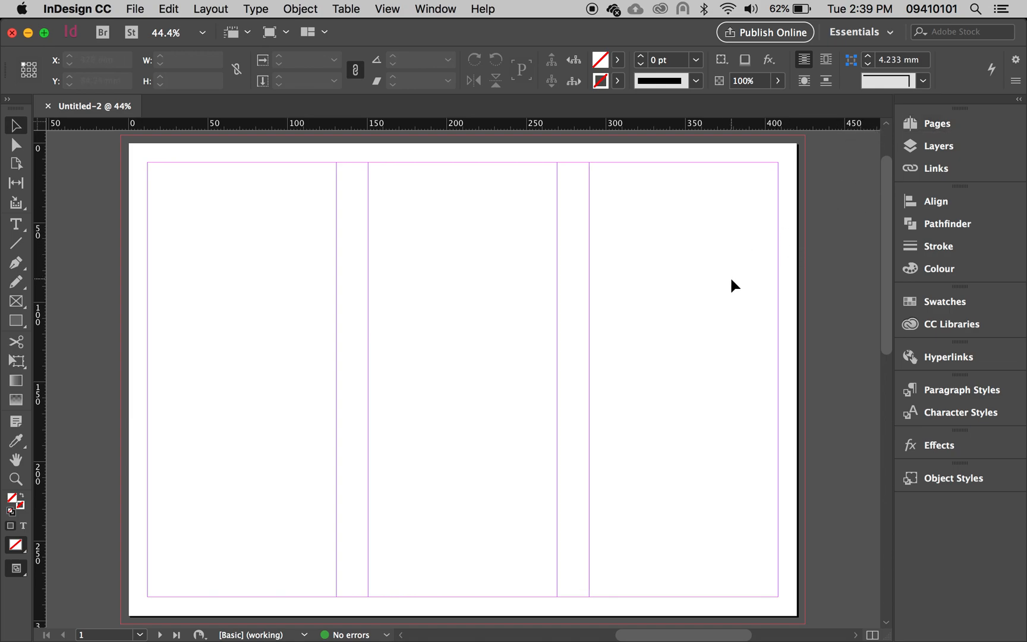
- Review the page layout of the new document by visiting the 2-3 spread and returning to page 1
click(935, 124)
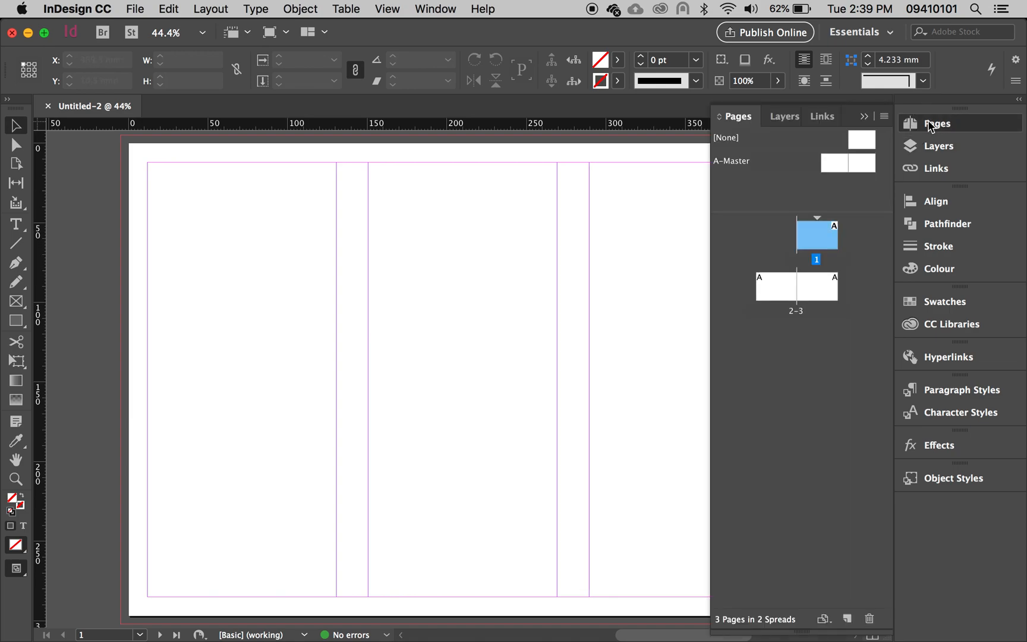
click(784, 291)
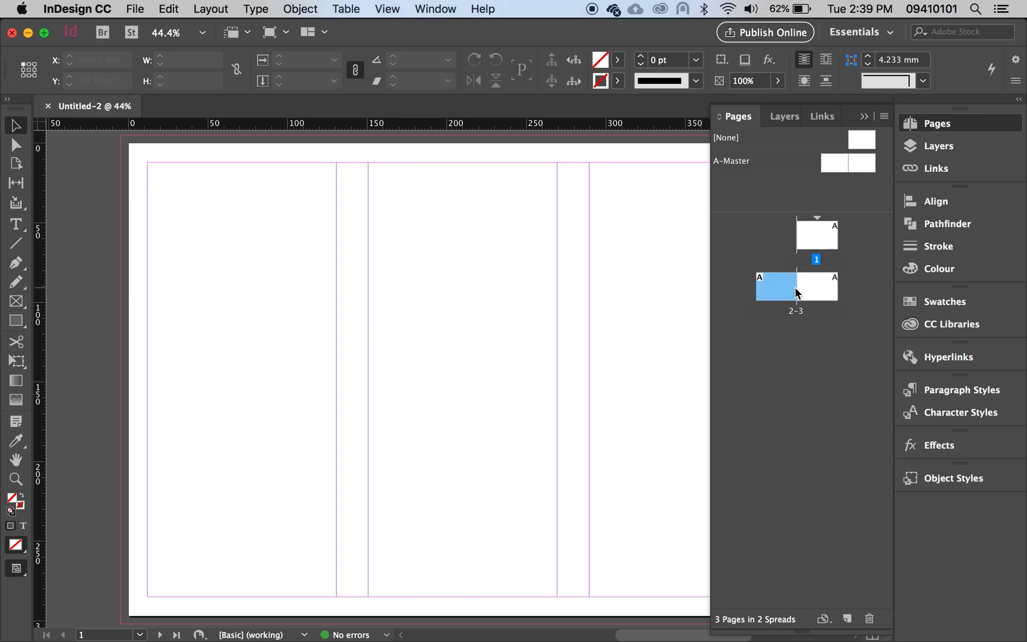
click(815, 297)
double_click(815, 297)
double_click(775, 287)
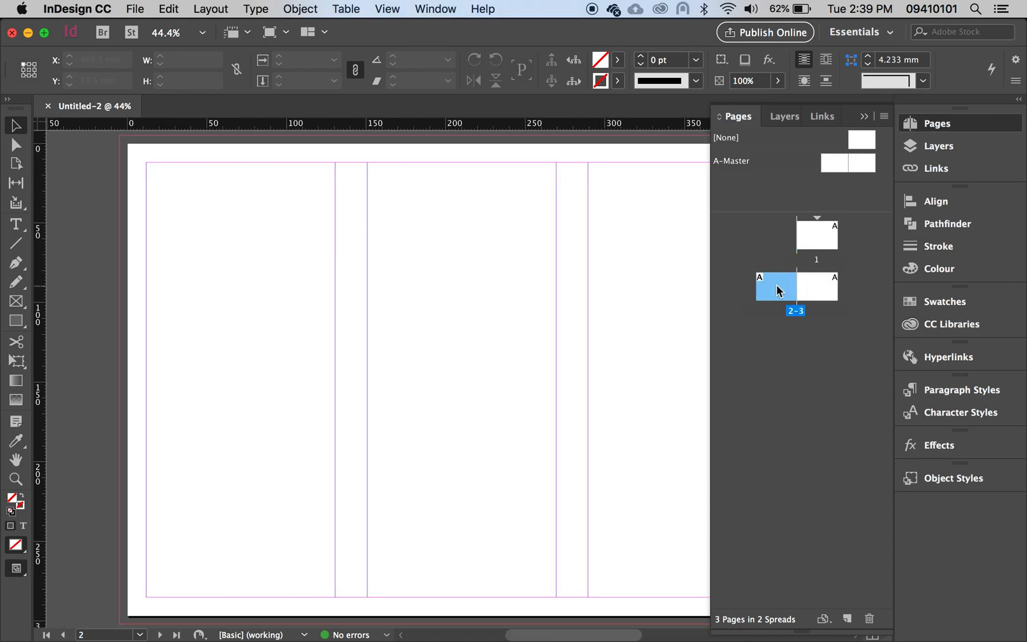
double_click(819, 237)
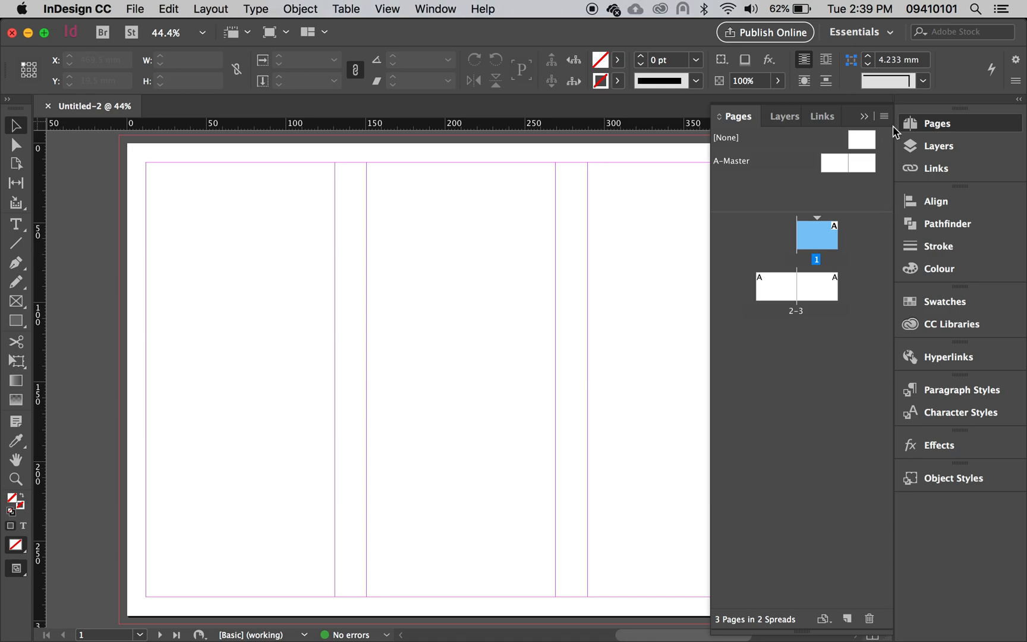
click(870, 118)
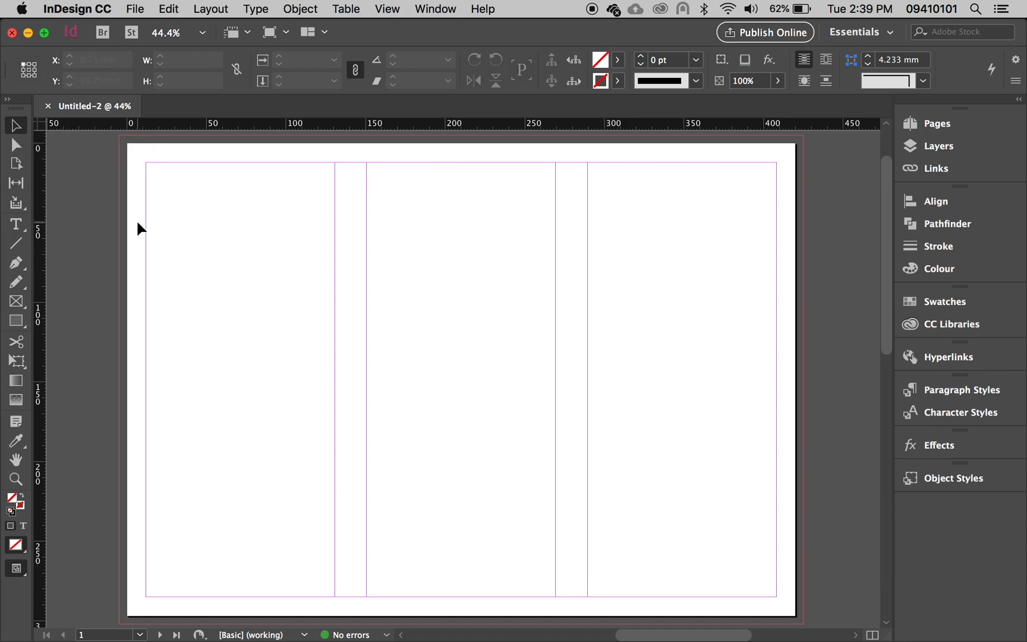
- Start placing files and select IMG_4363.JPG to IMG_4380.JPG from the contact sheets folder, leaving out IMG_4374.JPG
click(133, 12)
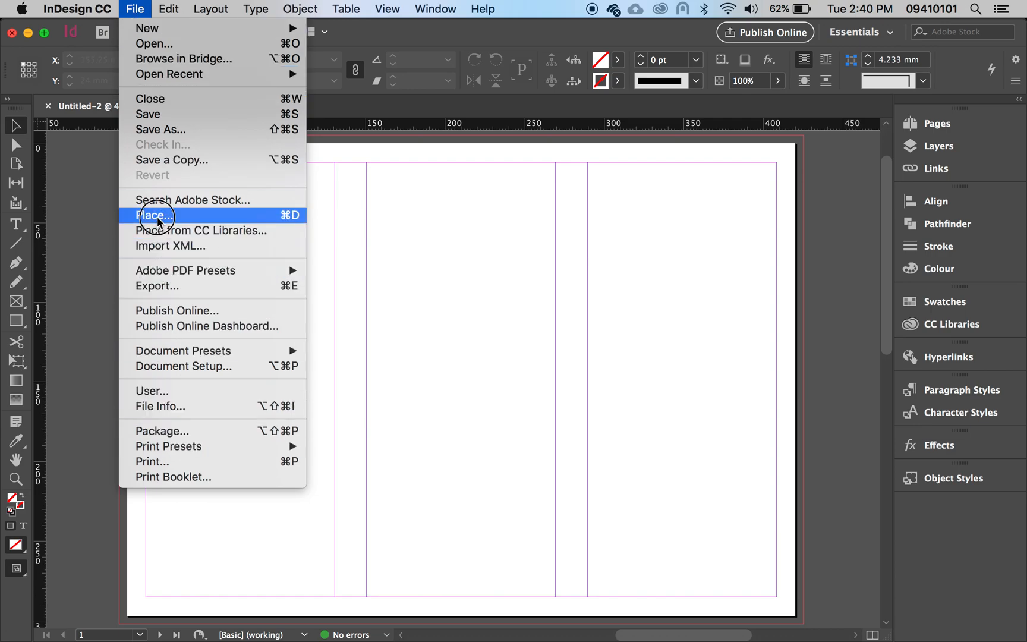
click(353, 282)
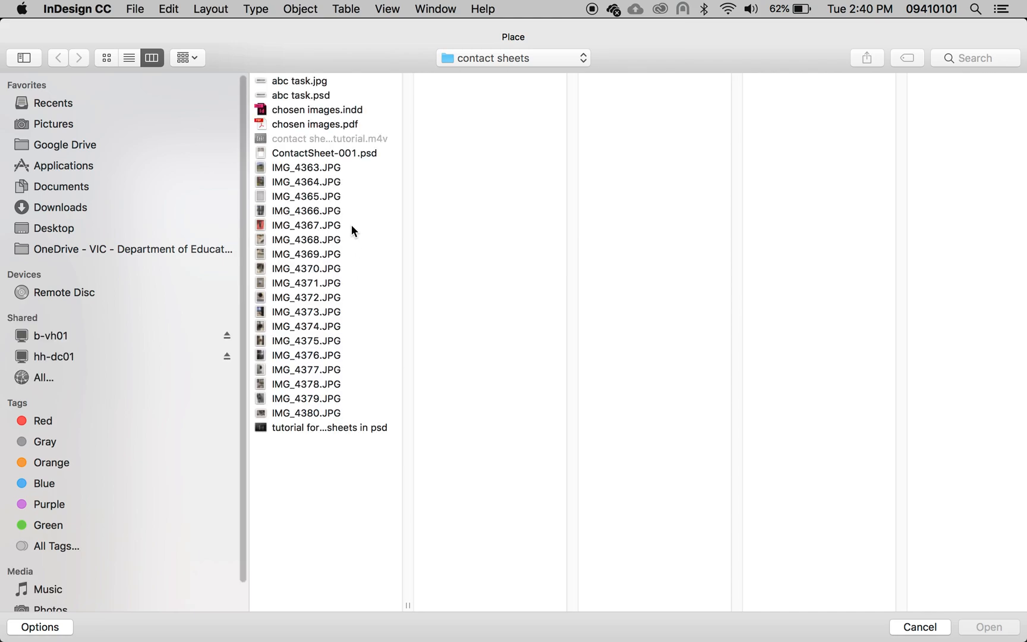
click(320, 167)
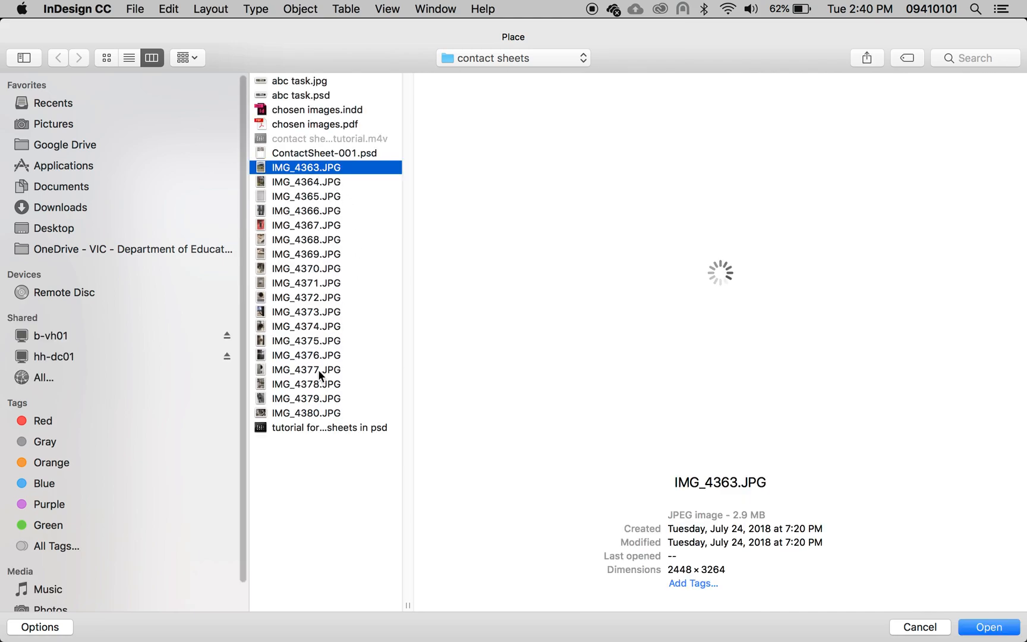
shift+click(302, 412)
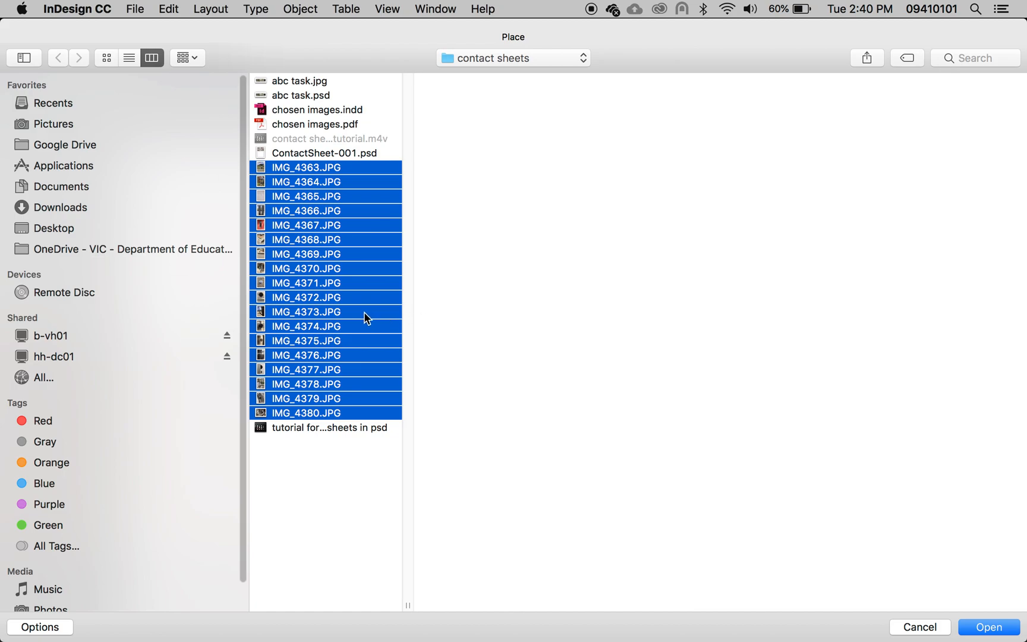
super+click(348, 325)
- Deselect IMG_4370.JPG, IMG_4368.JPG, IMG_4366.JPG and IMG_4367.JPG, and add all four back to the selection
super+click(340, 267)
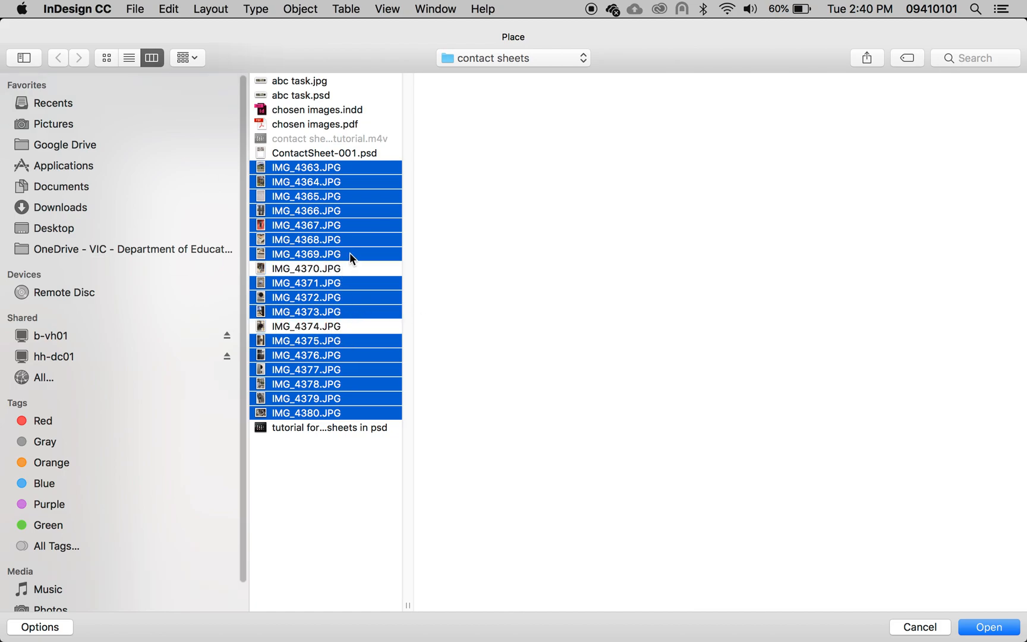
super+click(347, 240)
super+click(343, 211)
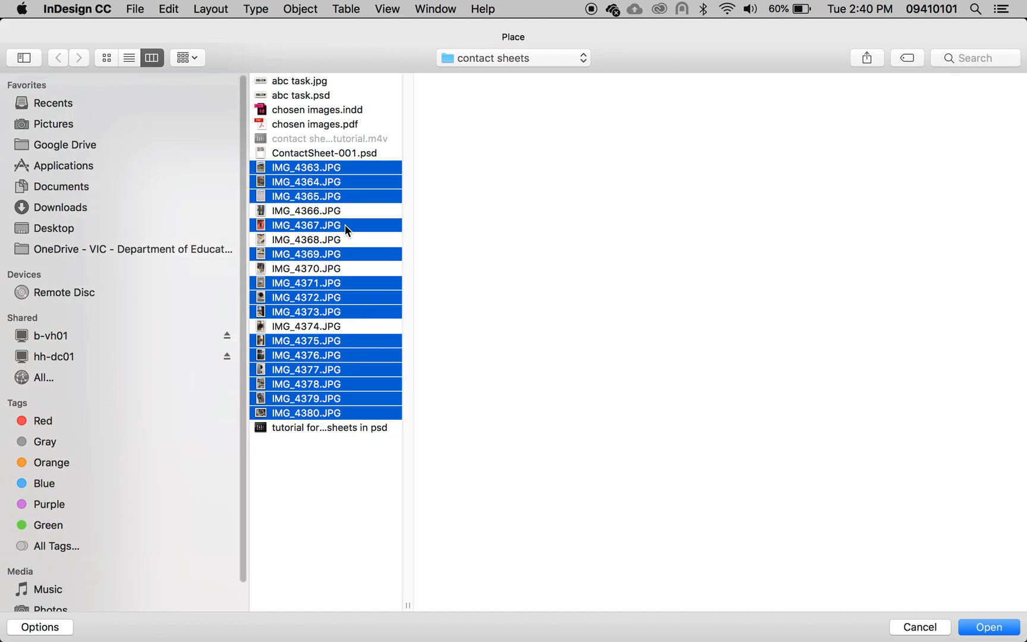
super+click(345, 226)
super+click(344, 217)
super+click(344, 224)
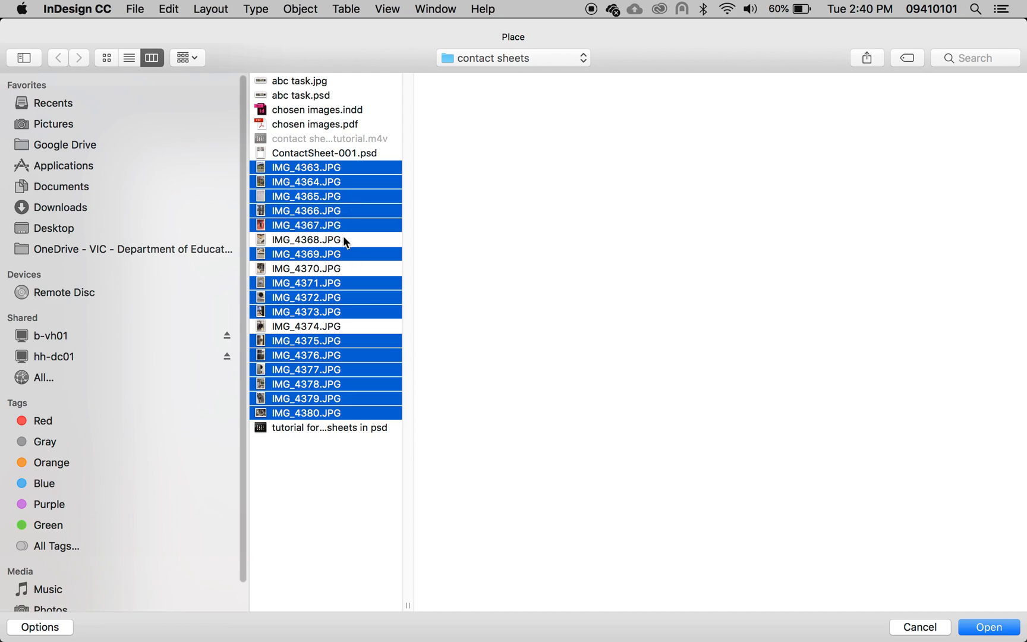
super+click(345, 238)
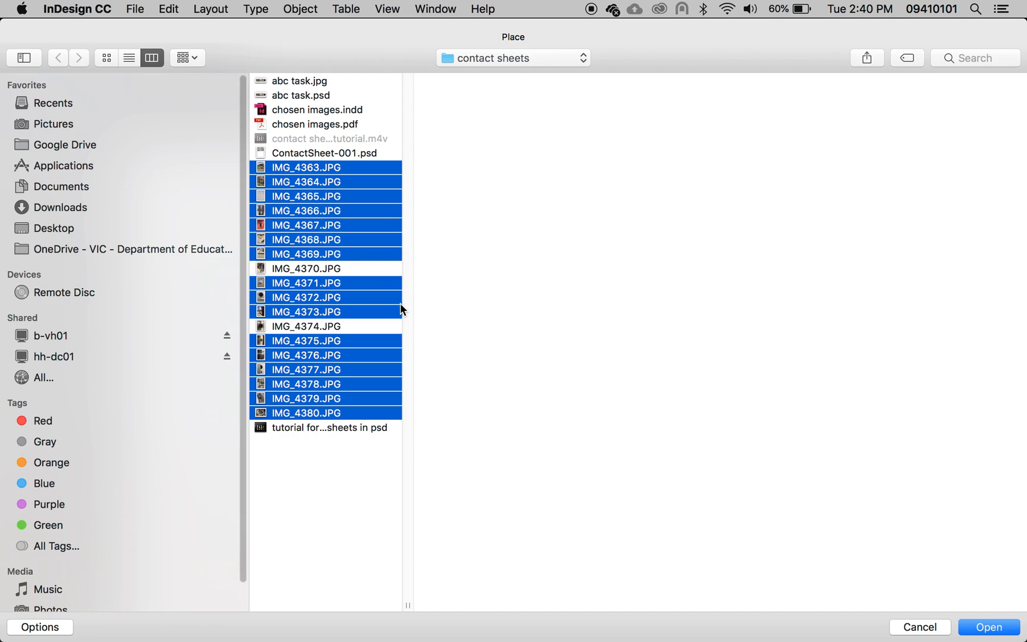
super+click(354, 268)
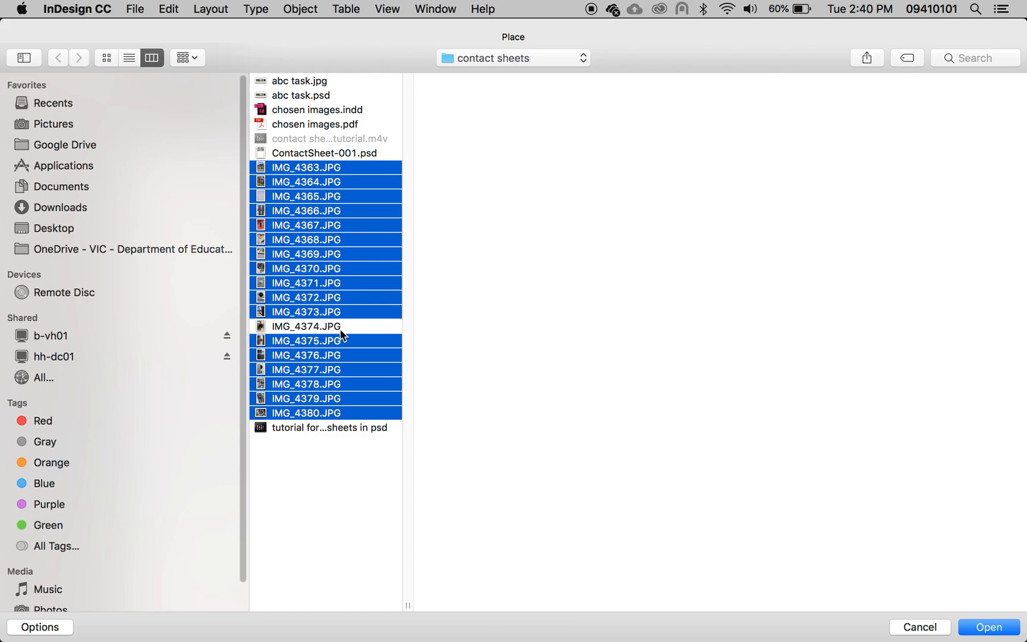
- Load the selected images and place them on page 1 as a three-by-three grid filling the margins, 396 by 273 mm
click(990, 626)
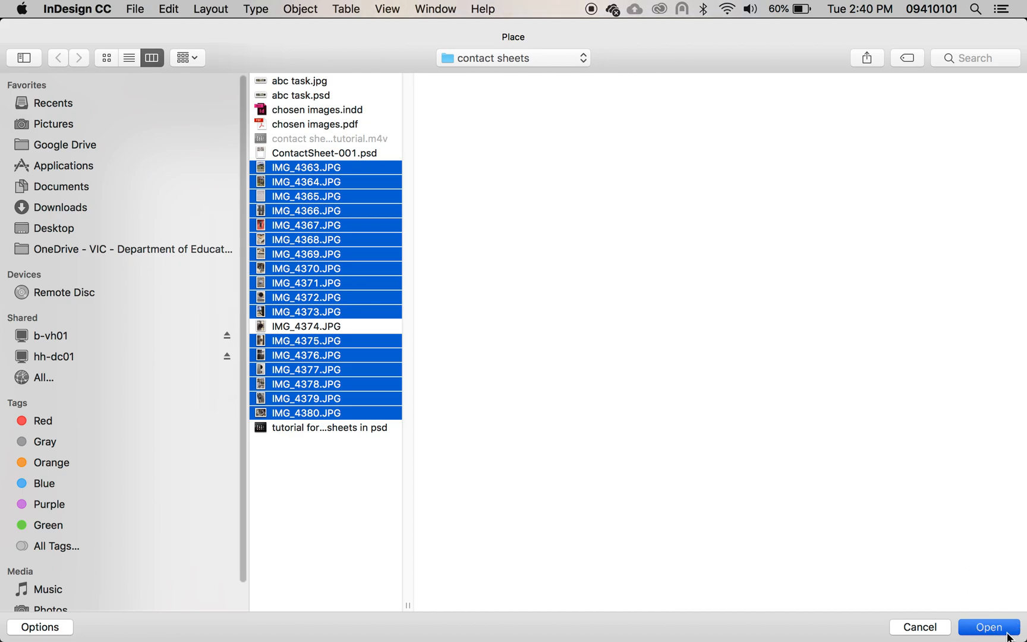
key(Return)
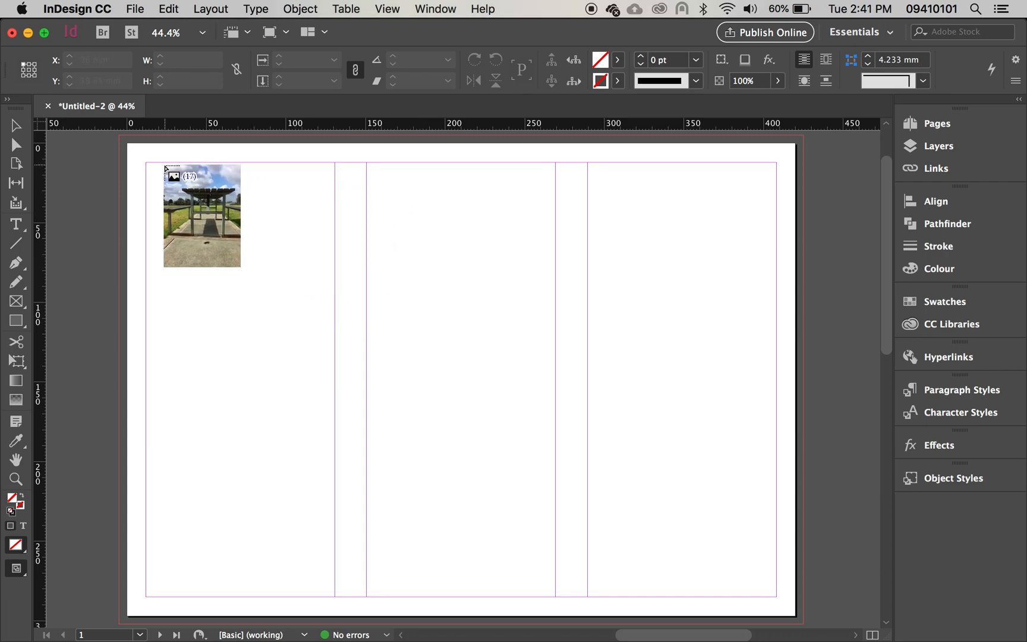
drag(148, 164, 777, 597)
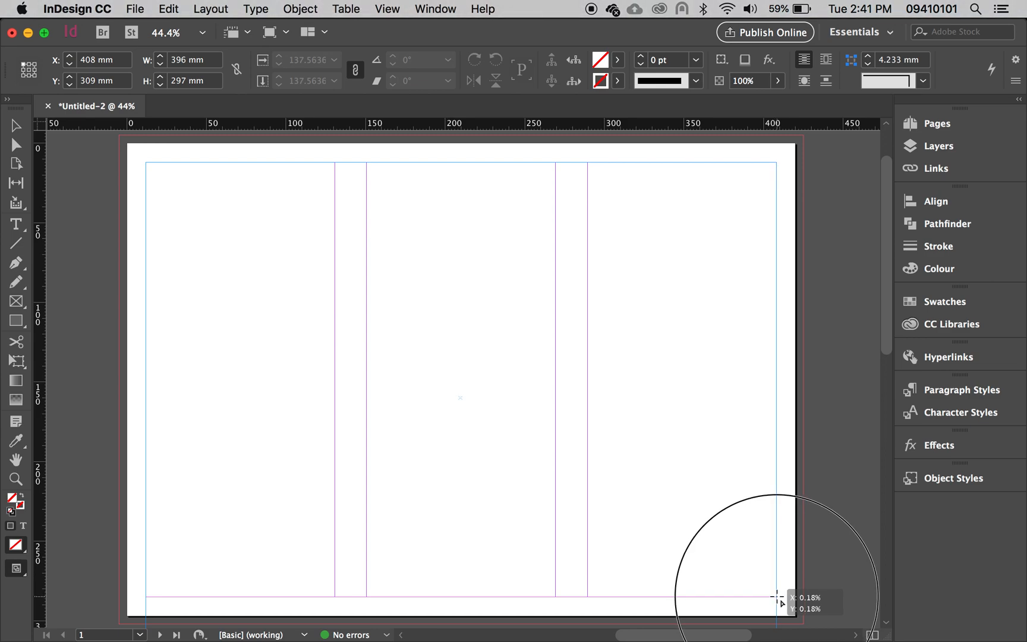
drag(776, 597, 777, 597)
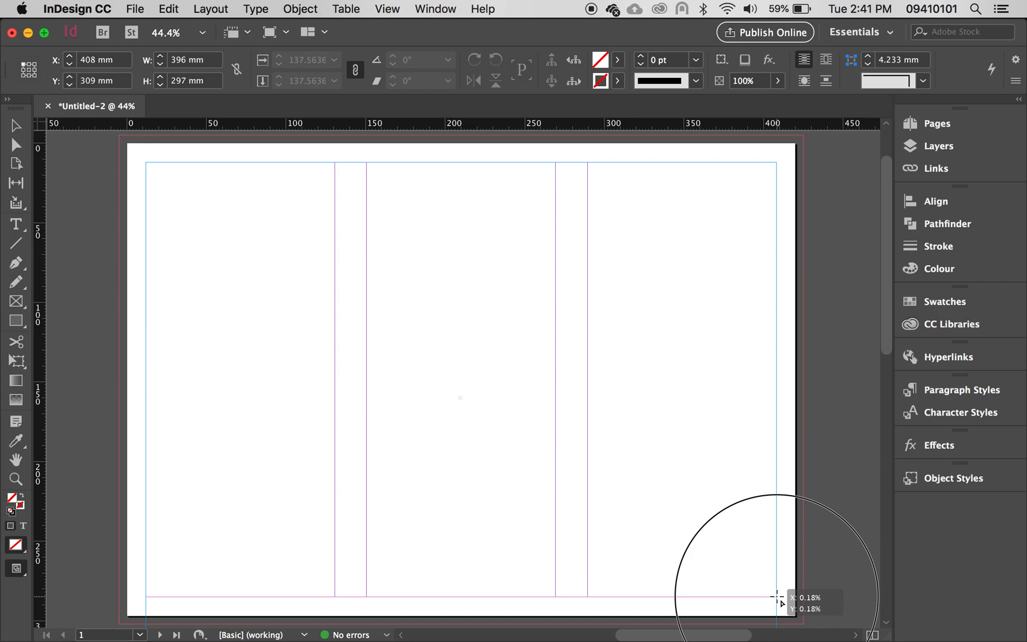
key(Up)
key(Up)
drag(776, 597, 777, 597)
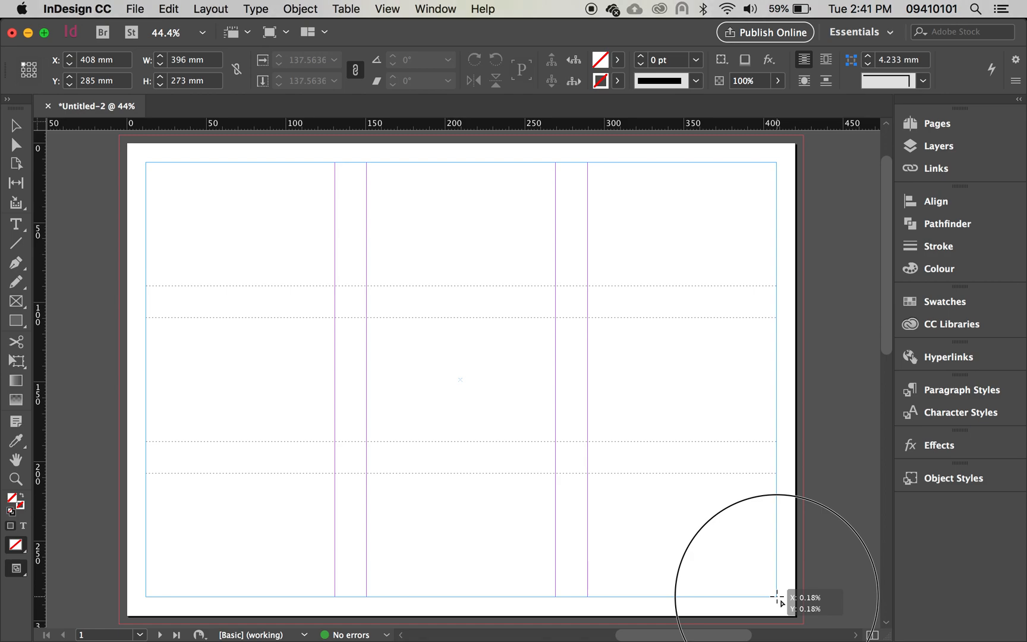
key(Right)
key(Right)
drag(777, 597, 776, 596)
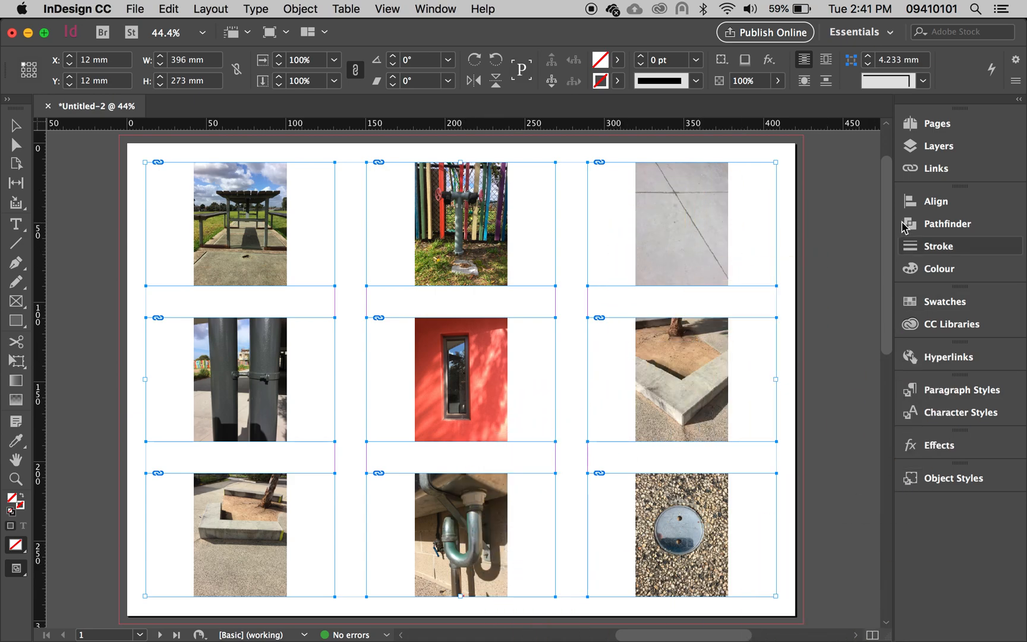
- Place the remaining loaded images on page 2 as a three-by-three grid filling the margins, 396 by 273 mm
click(931, 126)
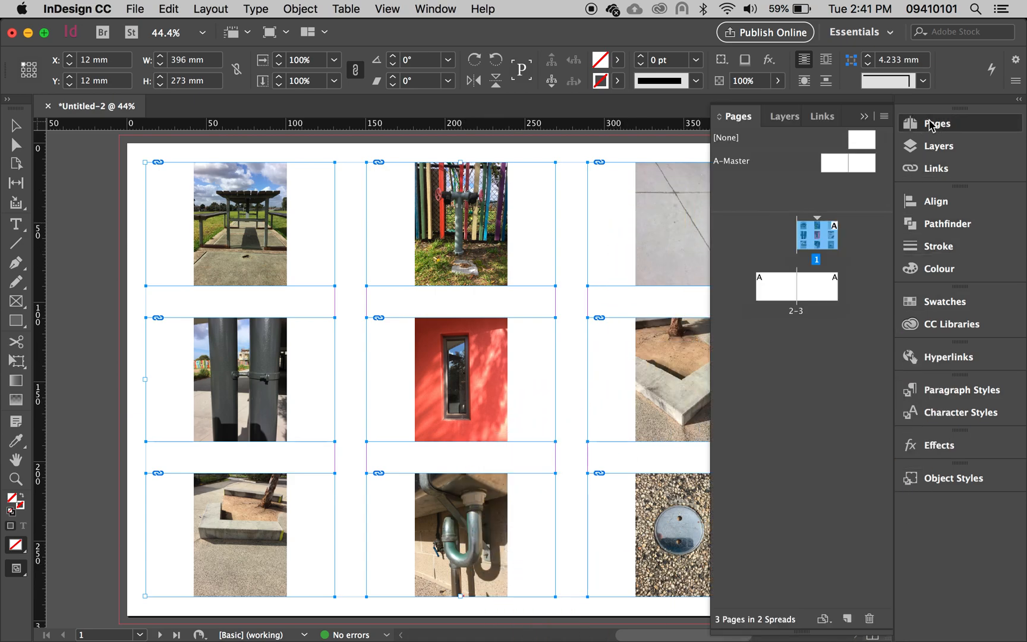
click(777, 290)
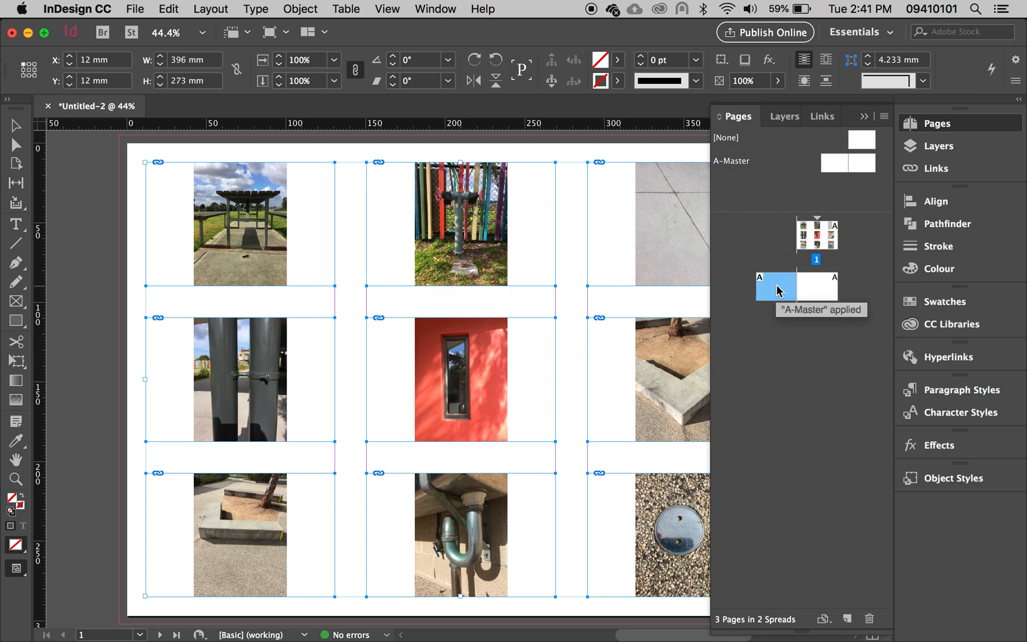
double_click(778, 290)
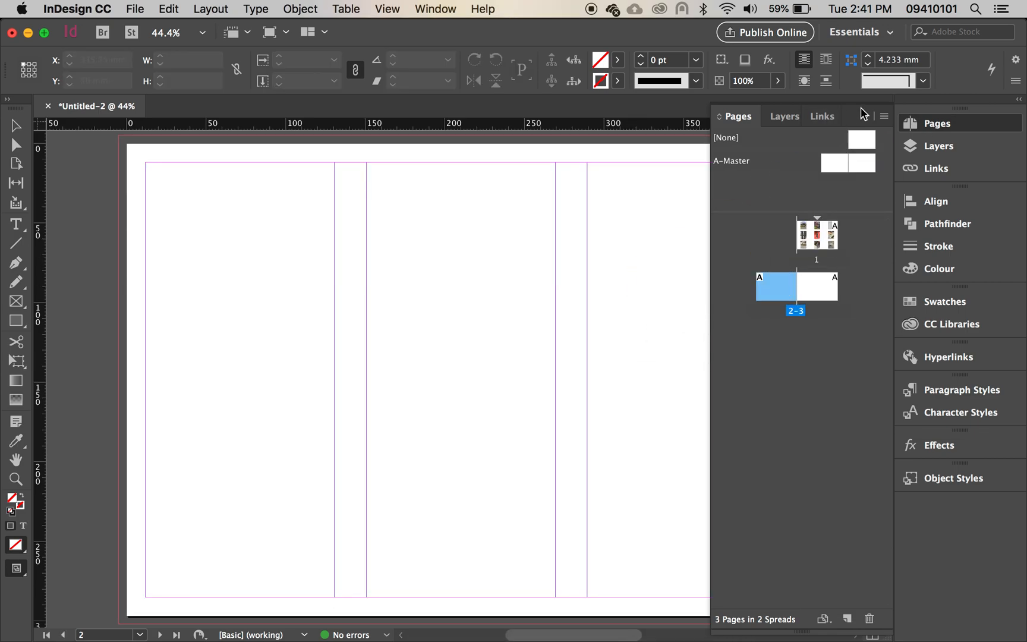
click(863, 116)
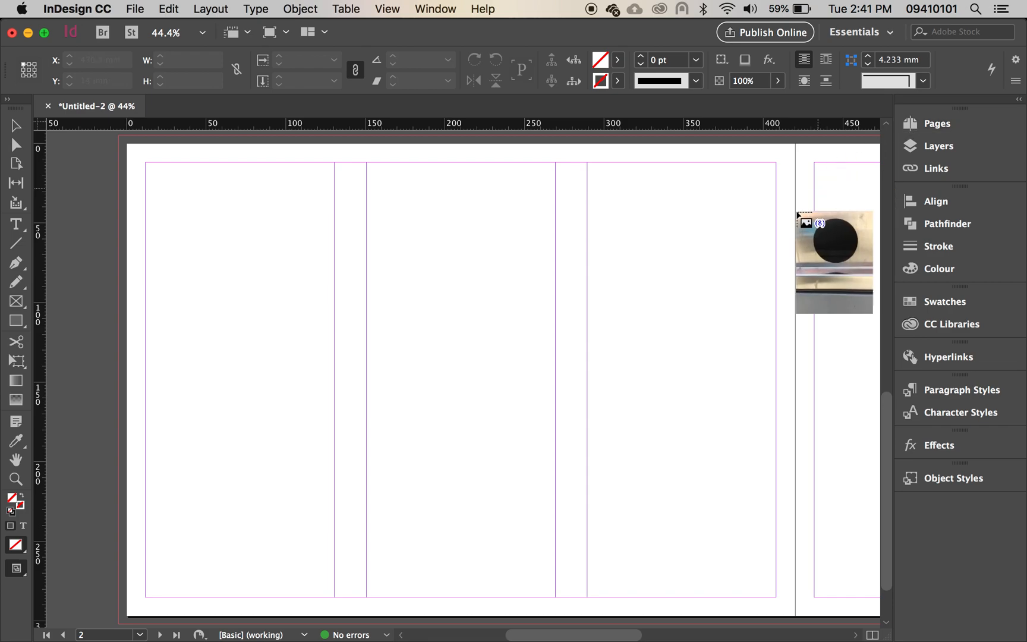
drag(146, 162, 777, 596)
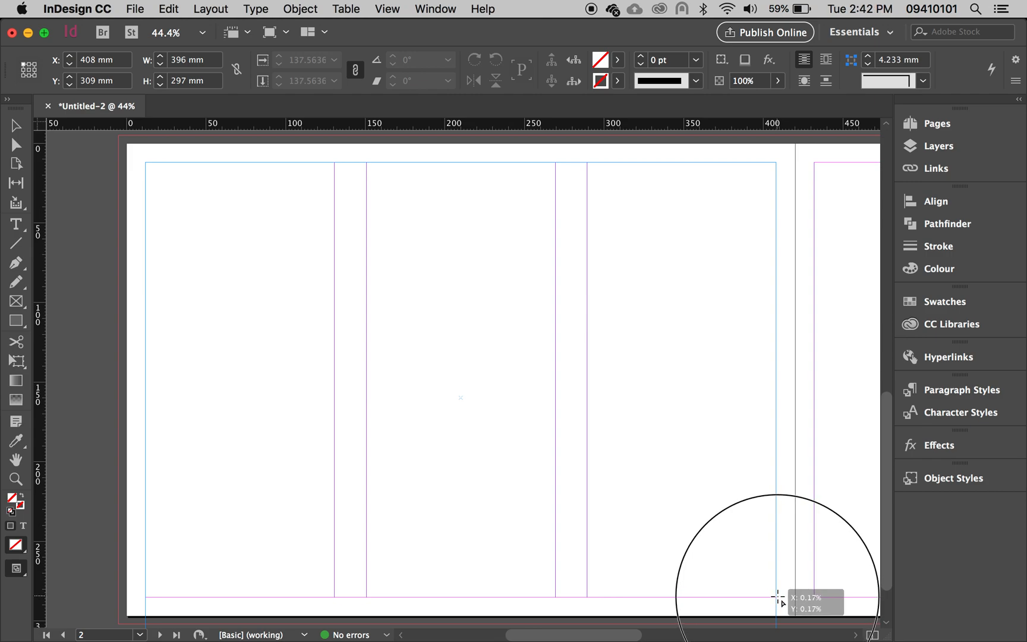
key(Up)
key(Up)
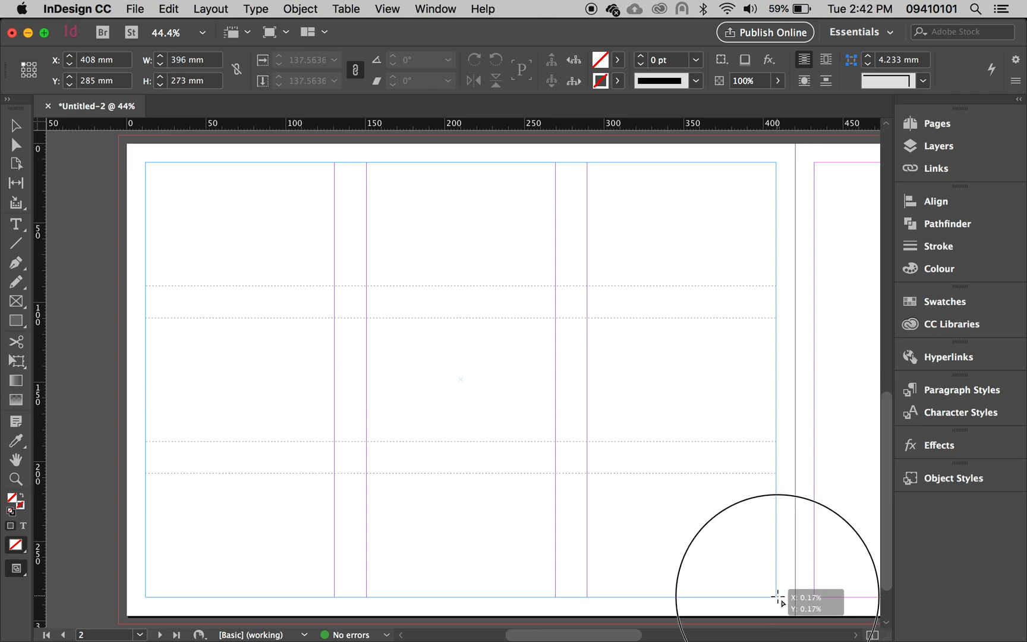
key(Right)
key(Right)
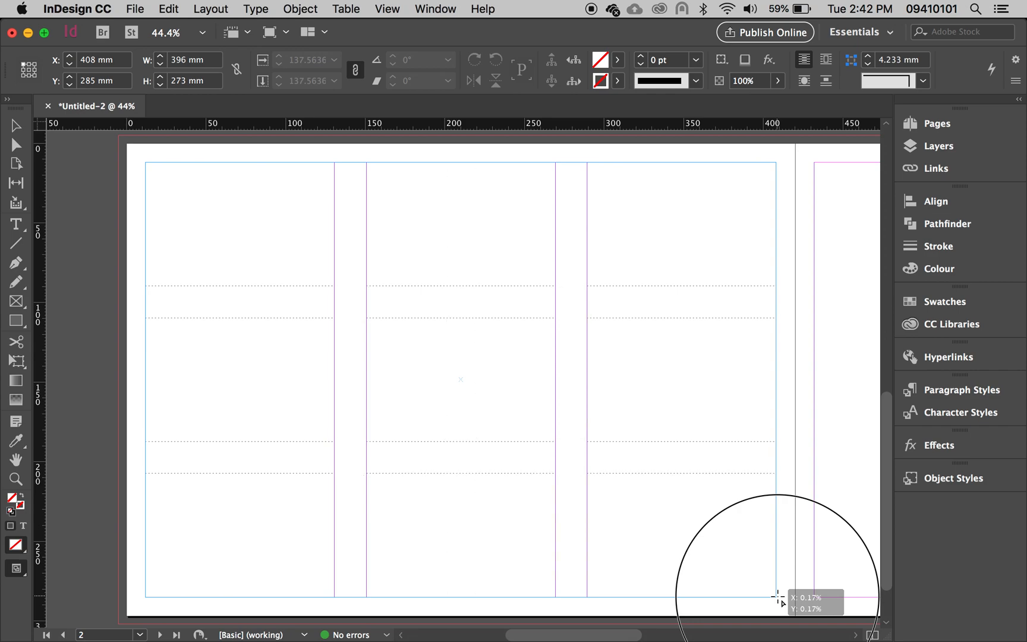
drag(777, 596, 778, 596)
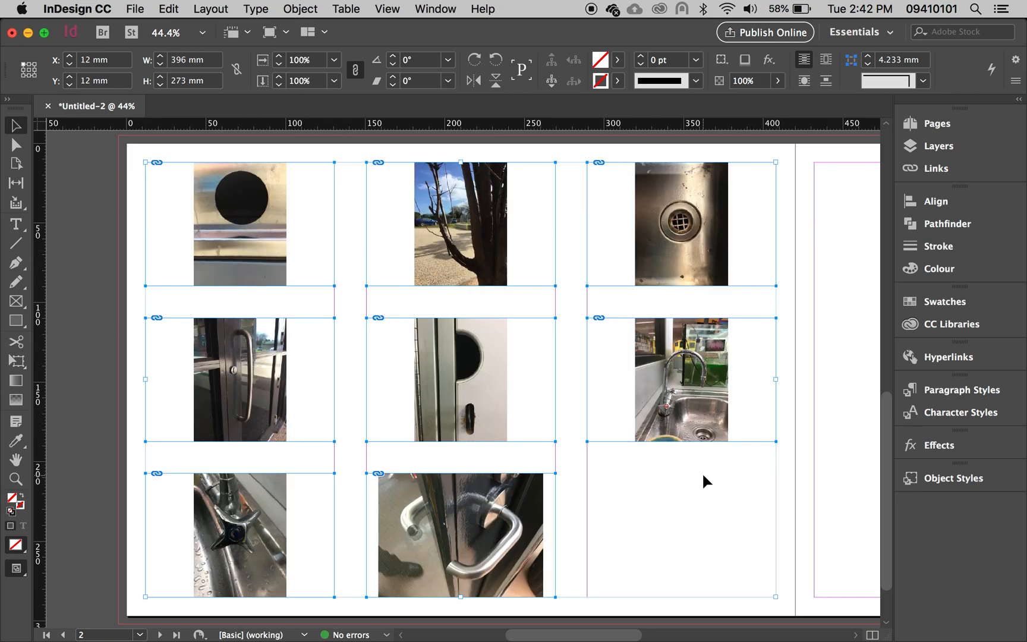
- Review the placed photo grids by switching between page 1 and page 2, ending on page 1
scroll(703, 473, up, 1)
scroll(703, 475, up, 5)
click(929, 125)
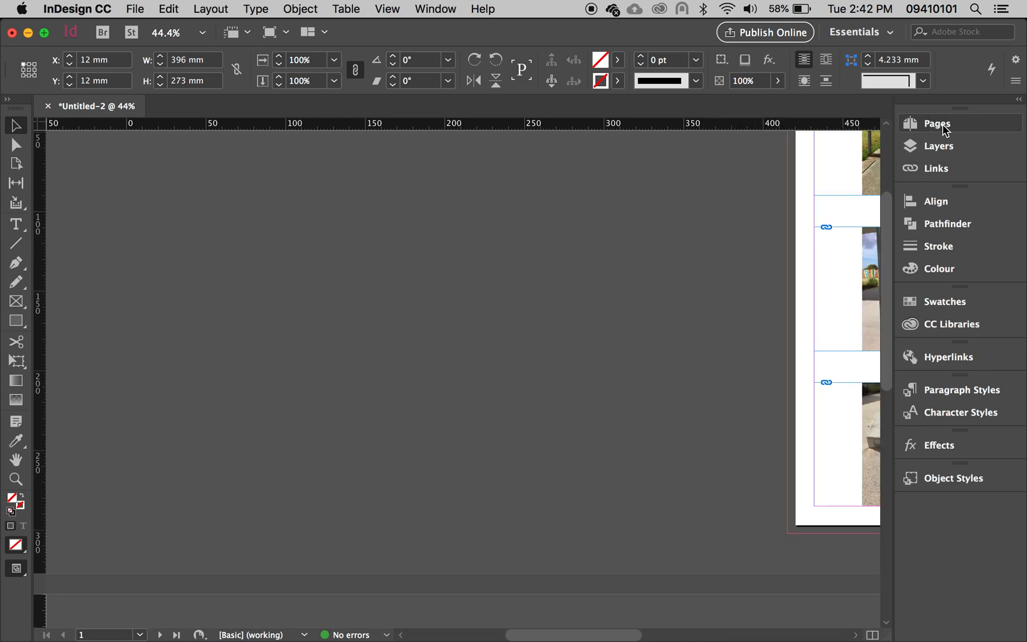
click(949, 129)
double_click(814, 249)
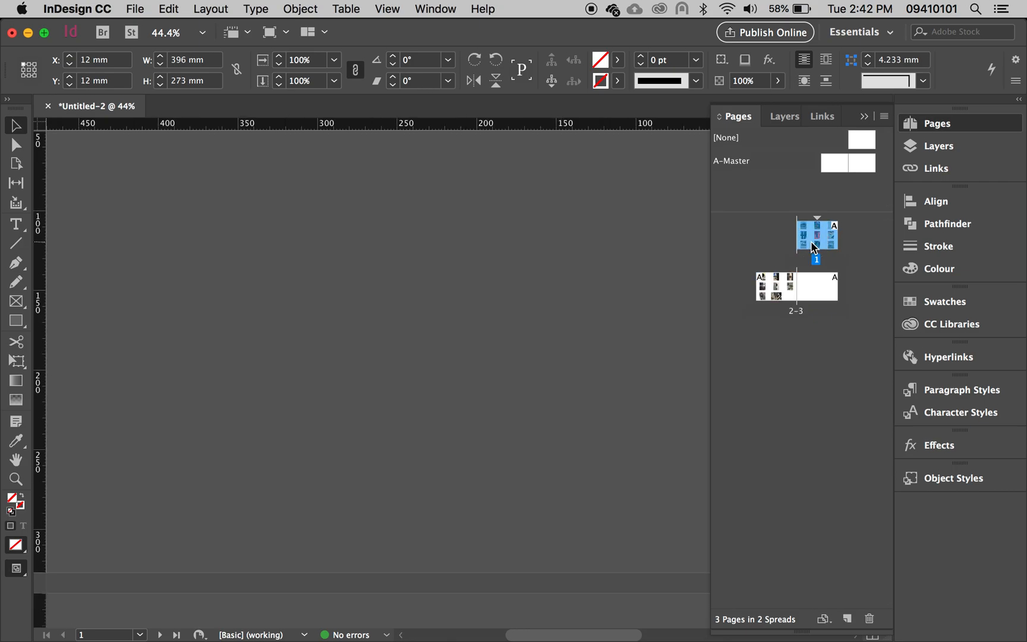
double_click(777, 290)
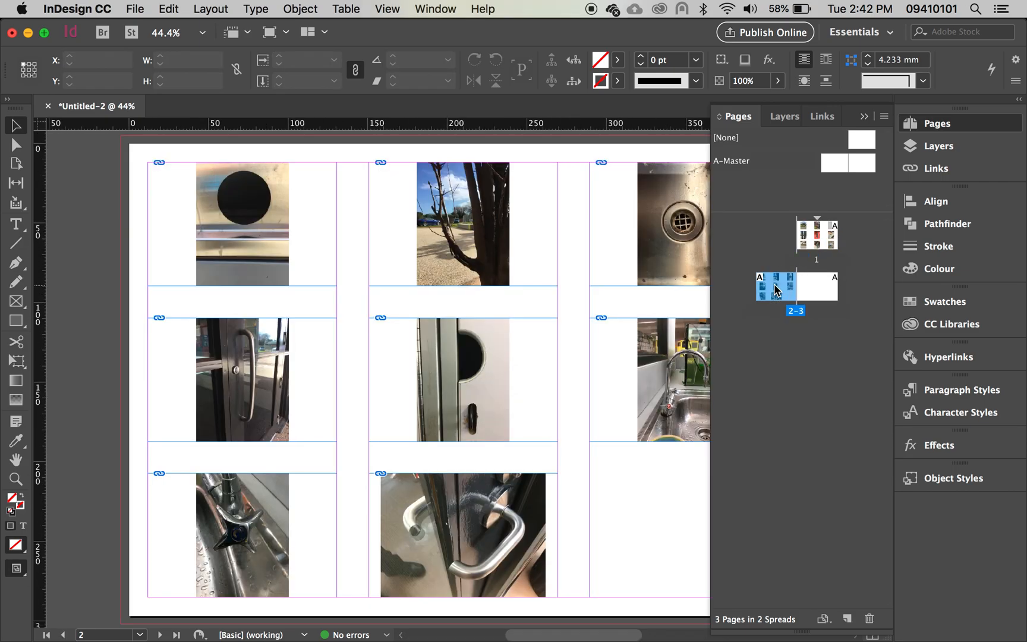
double_click(819, 236)
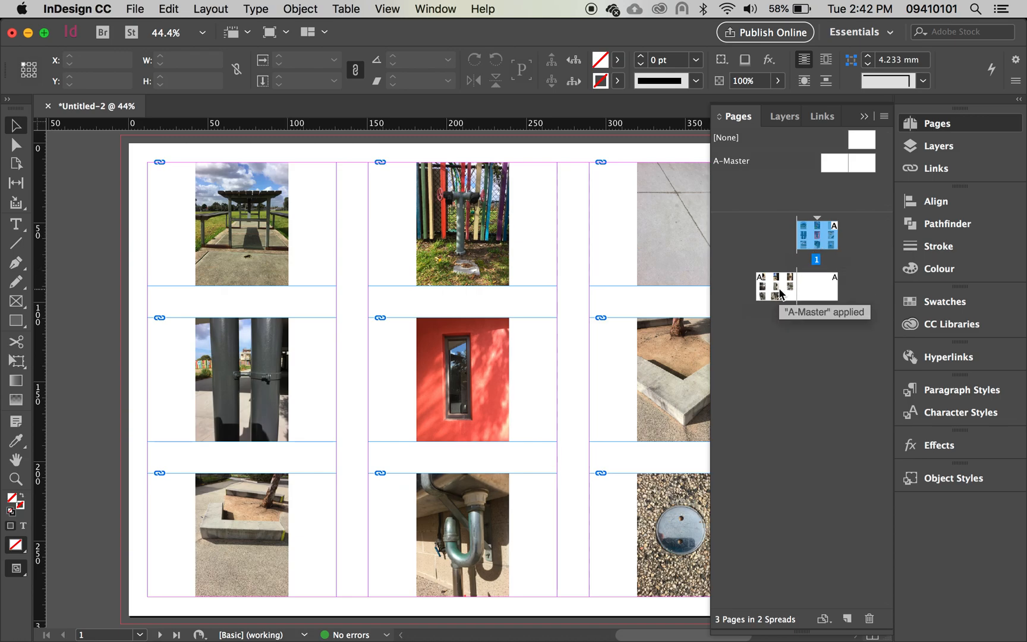
double_click(778, 288)
double_click(824, 235)
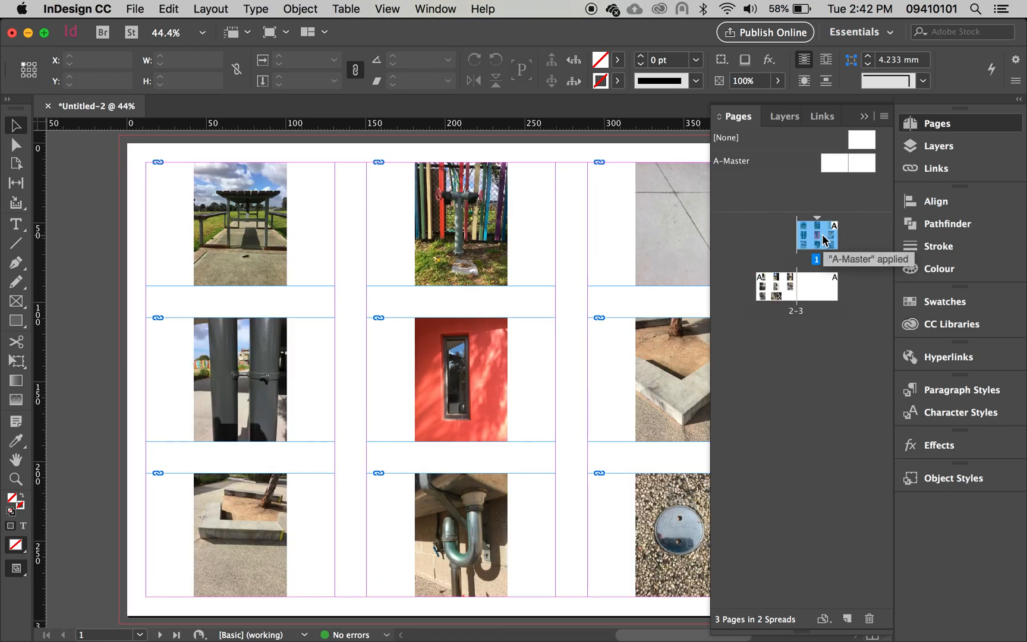
click(863, 115)
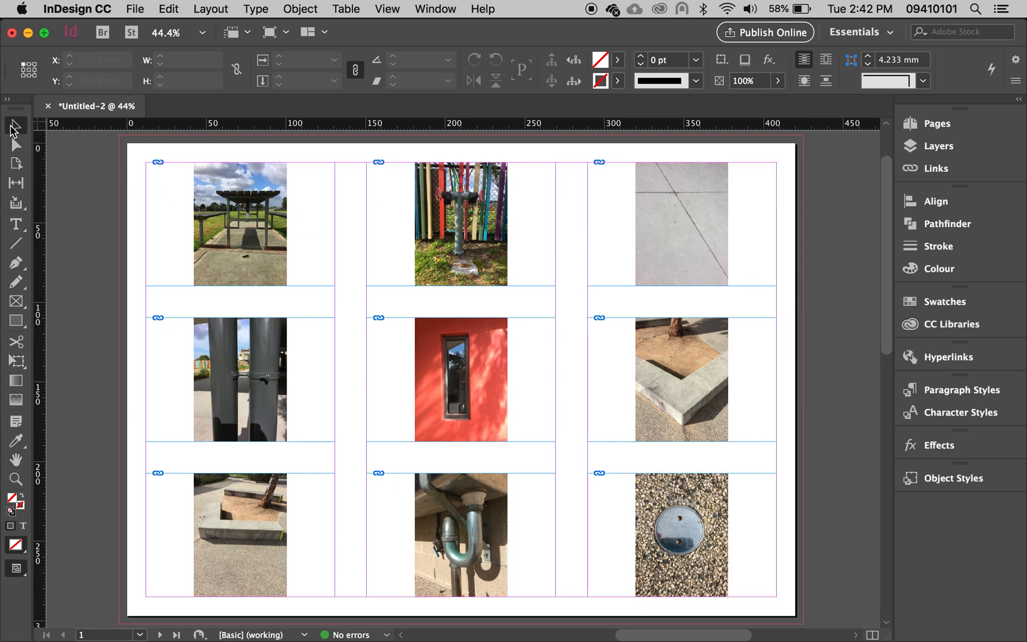
- Select all nine photos on page 1, generate static captions for them, and clear the selection
drag(137, 154, 786, 608)
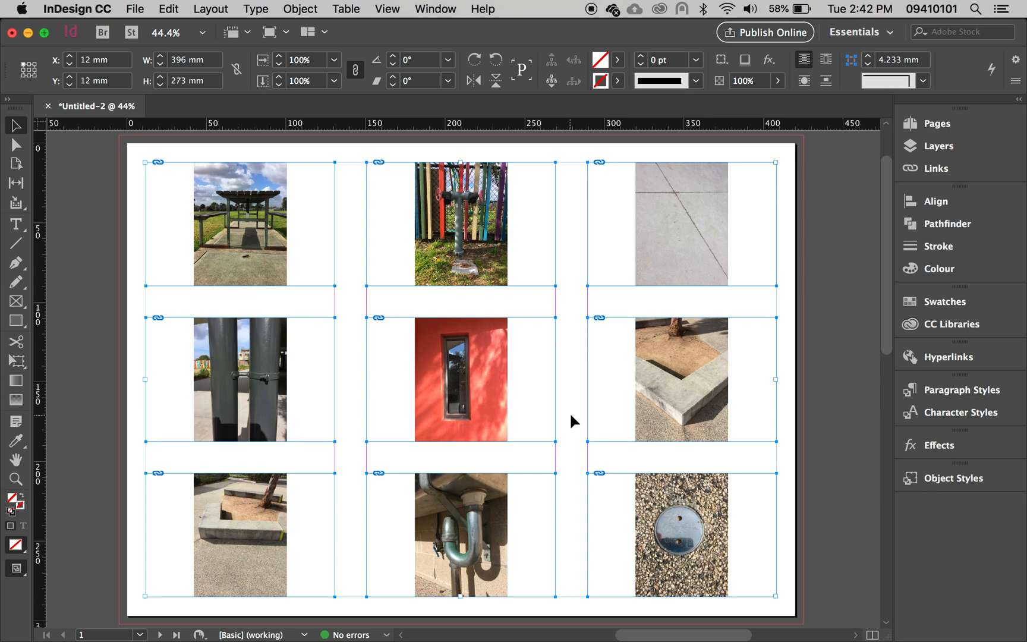
click(296, 10)
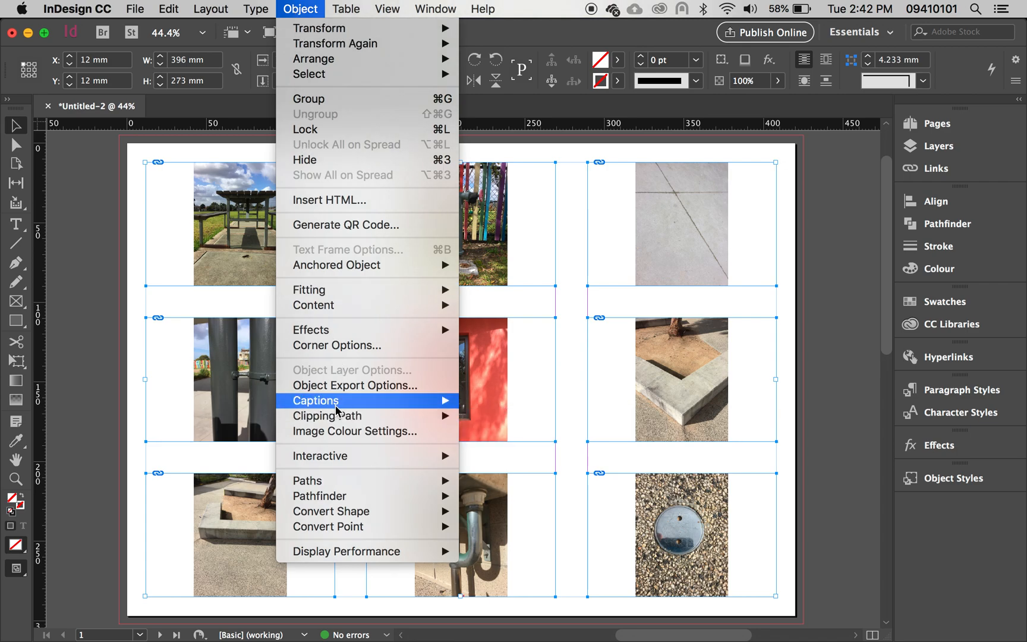
mouse_move(336, 409)
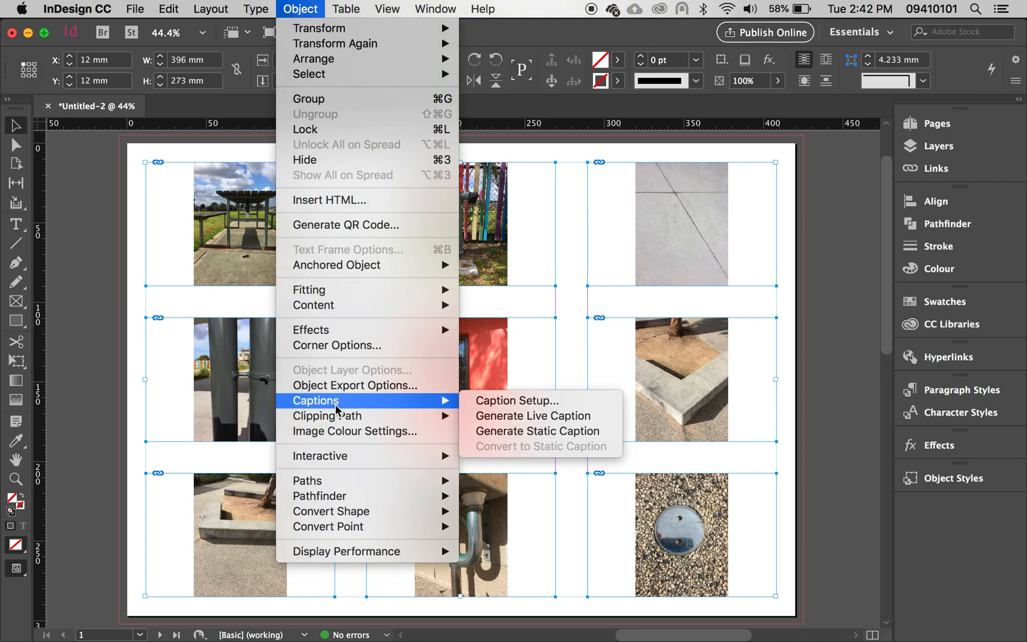
click(510, 432)
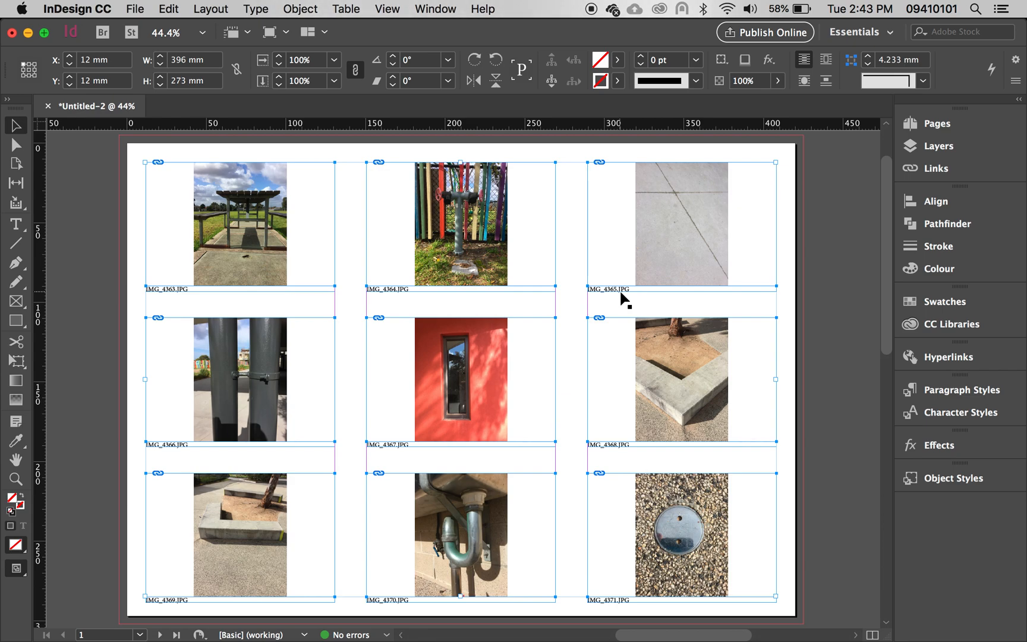
click(792, 279)
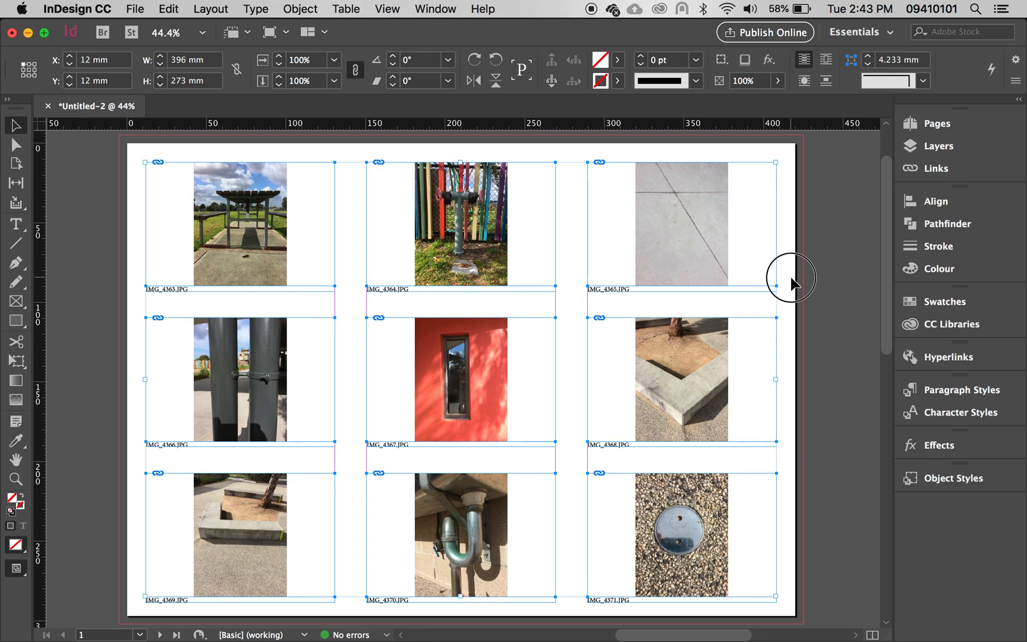
- Centre-align the IMG_4363.JPG caption under the first photo and replace its text with "Two up shot"
click(180, 291)
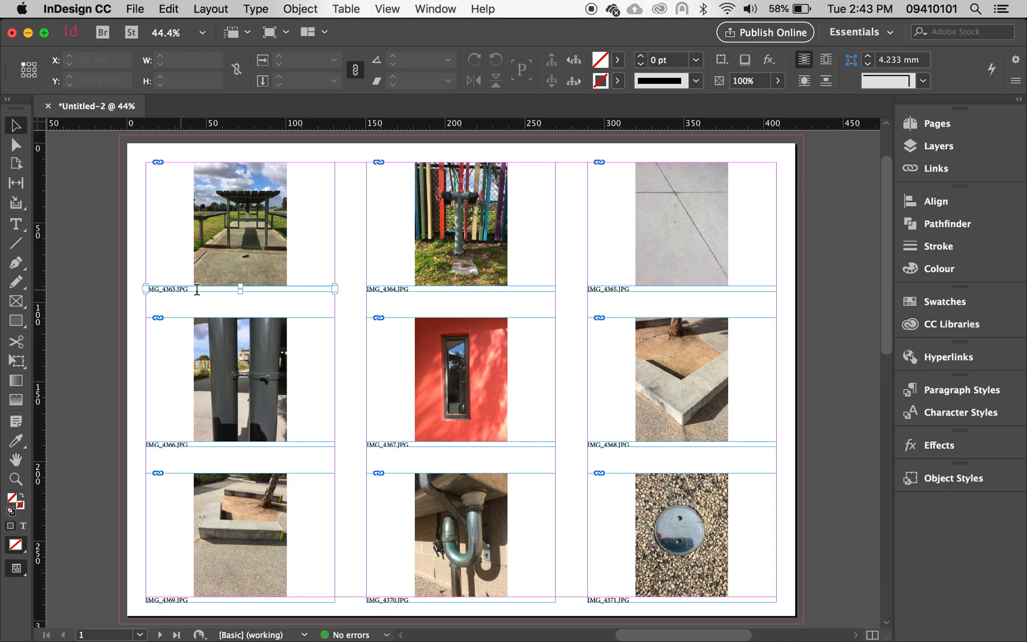
double_click(197, 289)
click(172, 290)
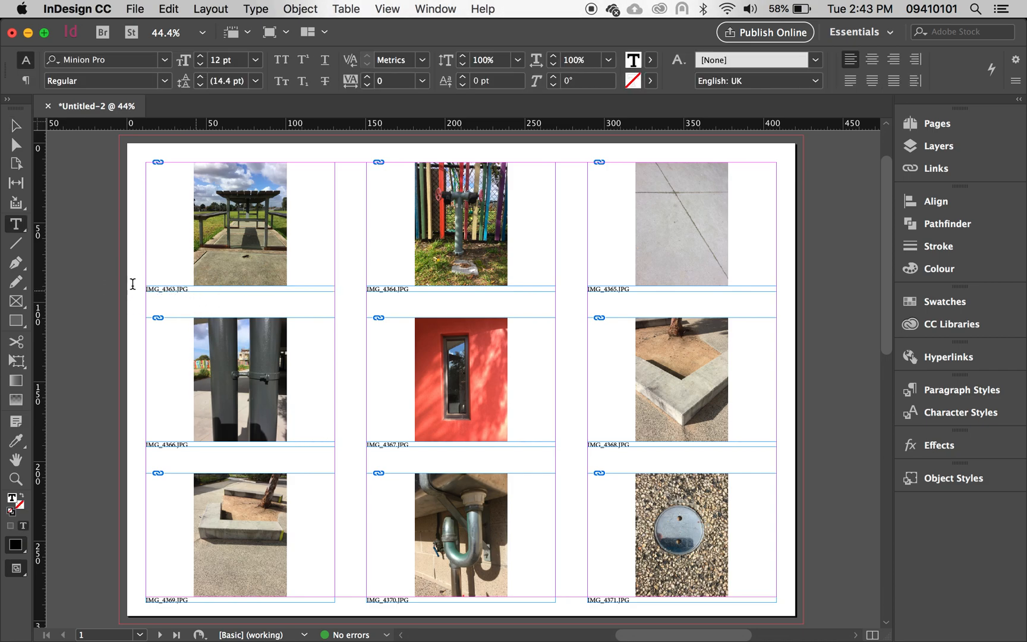
triple_click(179, 289)
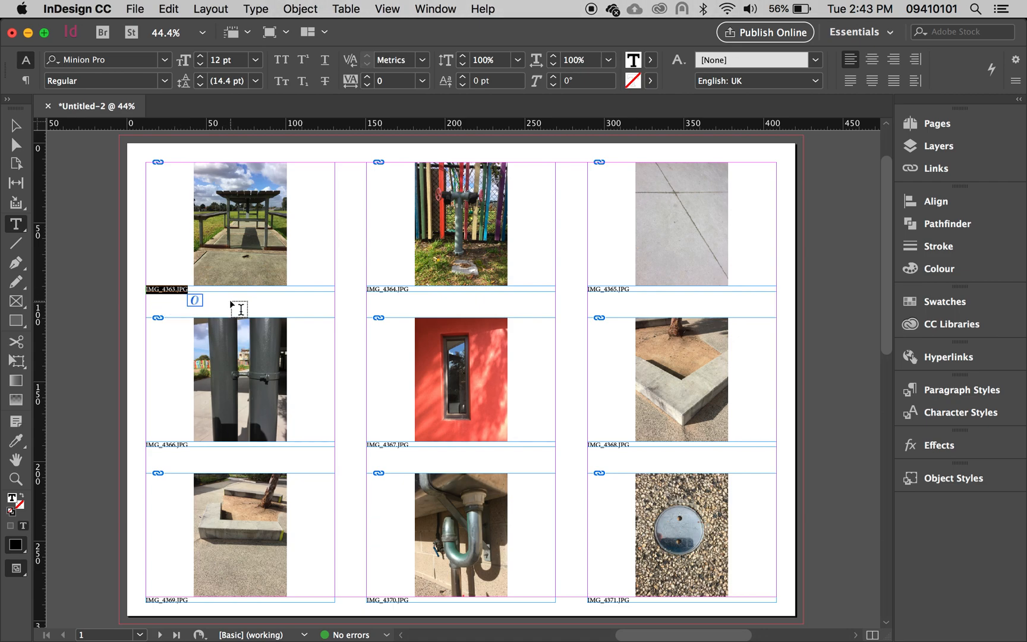
click(199, 287)
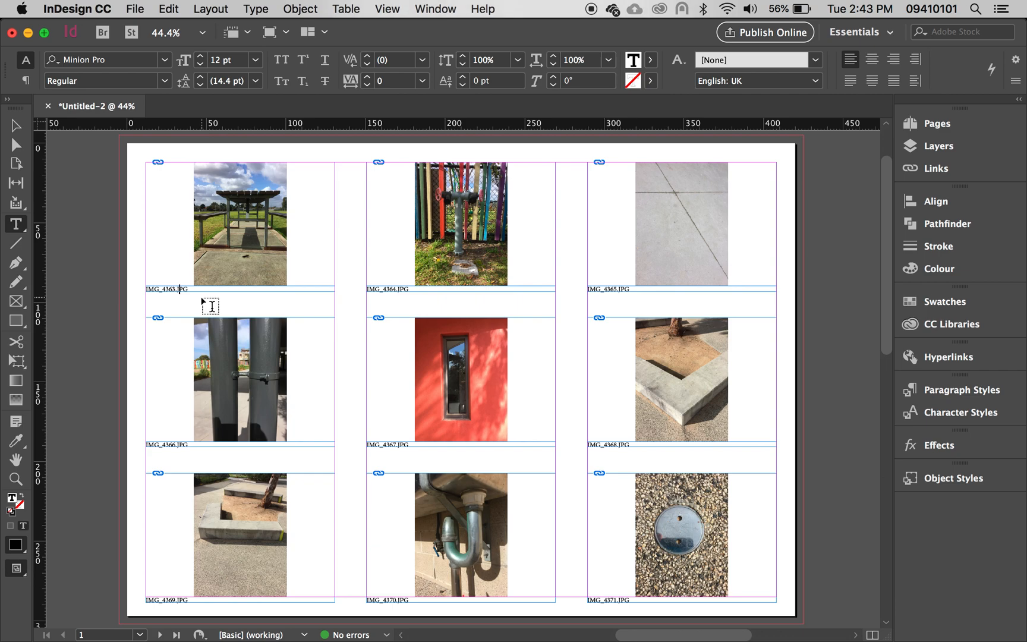
key(super+a)
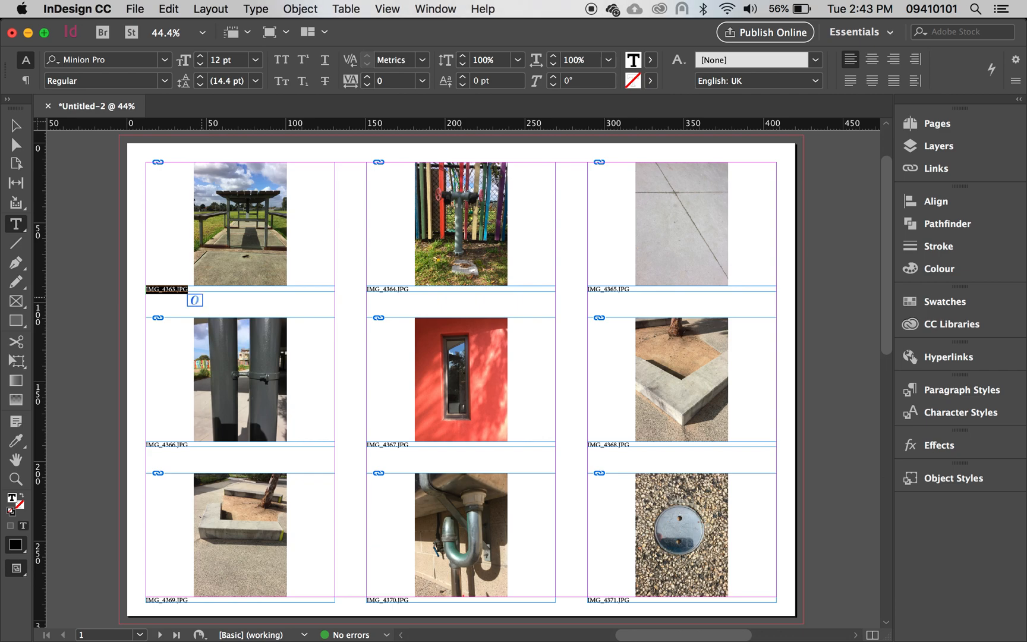
click(873, 63)
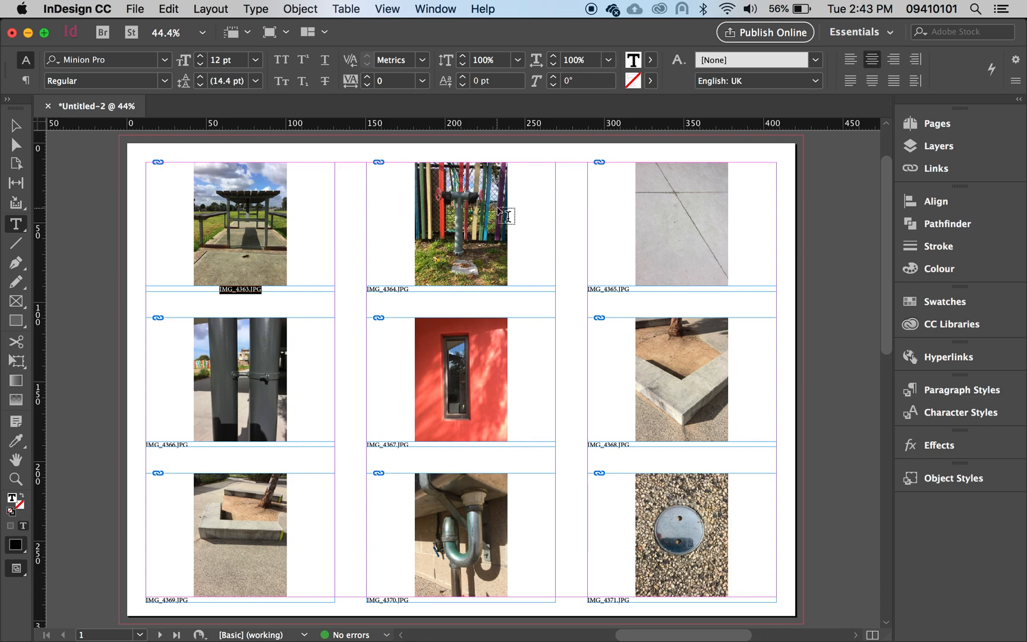
text(Two up shot)
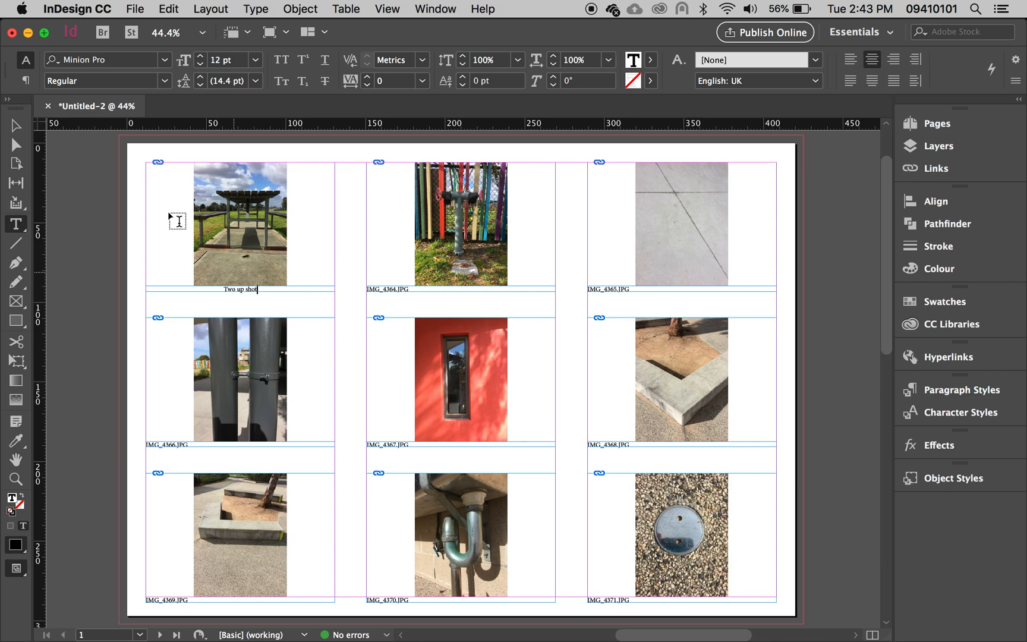
click(16, 127)
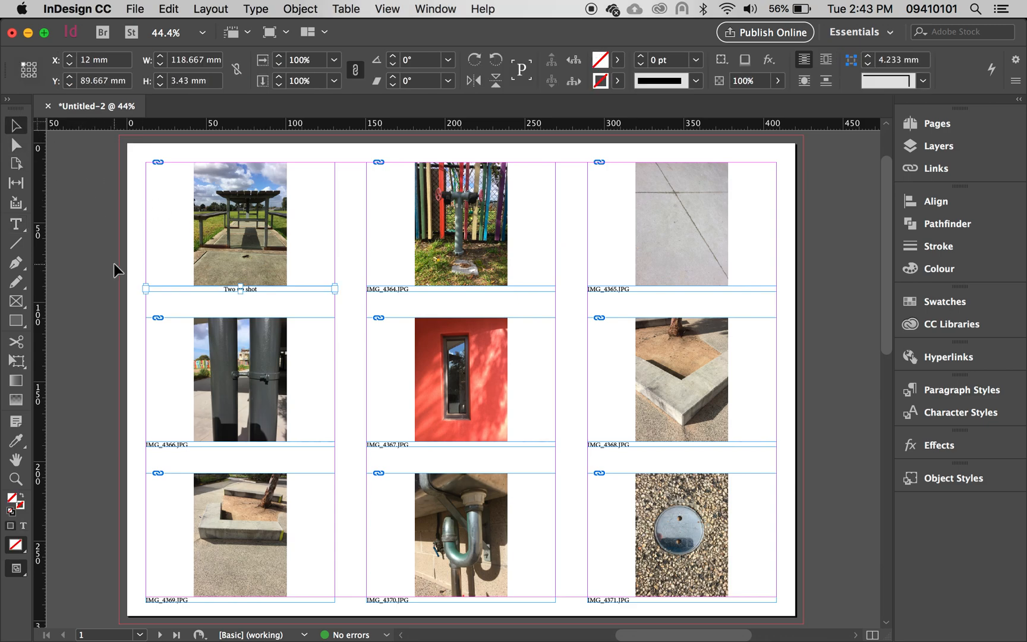
click(355, 262)
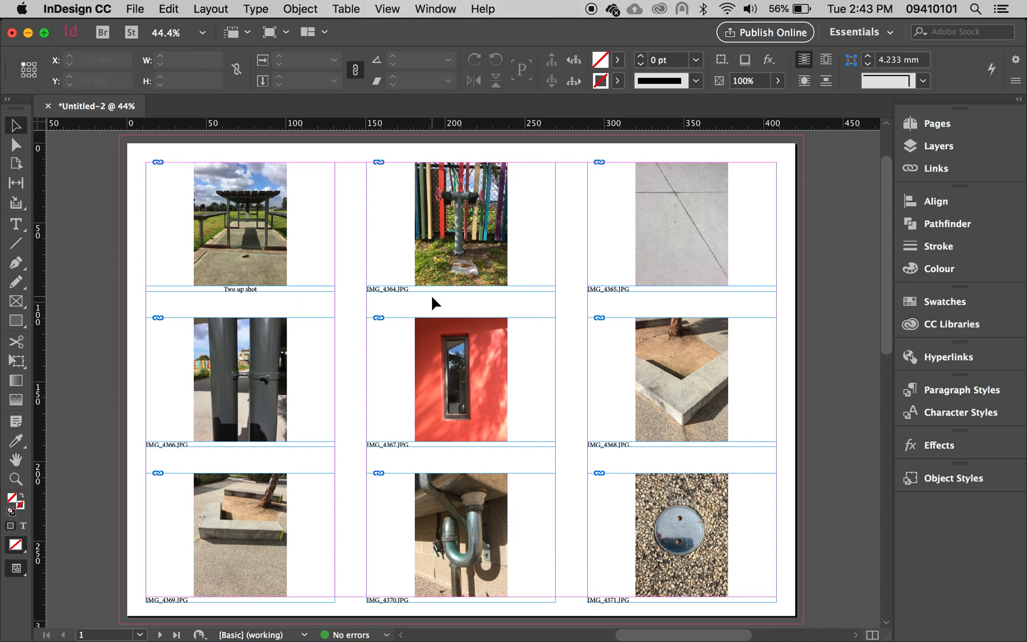
- Replace the IMG_4364.JPG caption under the second photo in the first row with "Garden shot"
key(z)
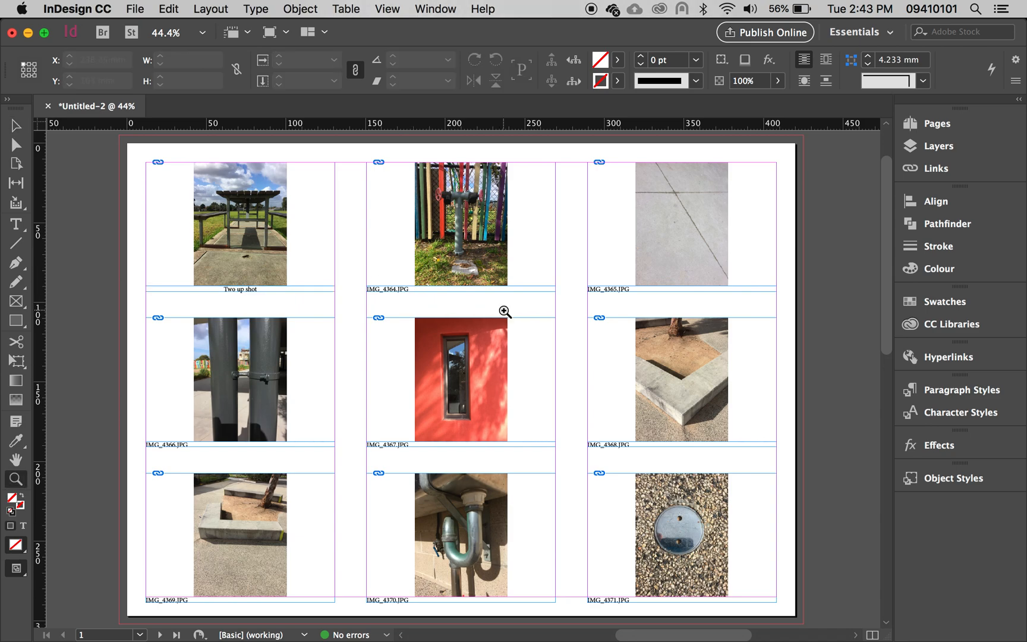
click(473, 304)
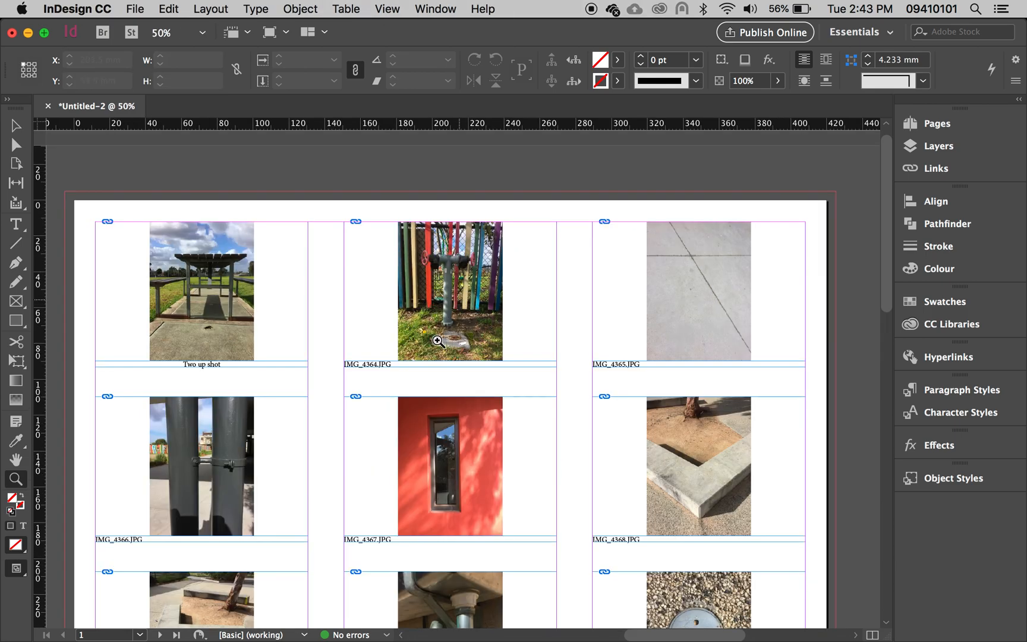
click(455, 373)
click(457, 374)
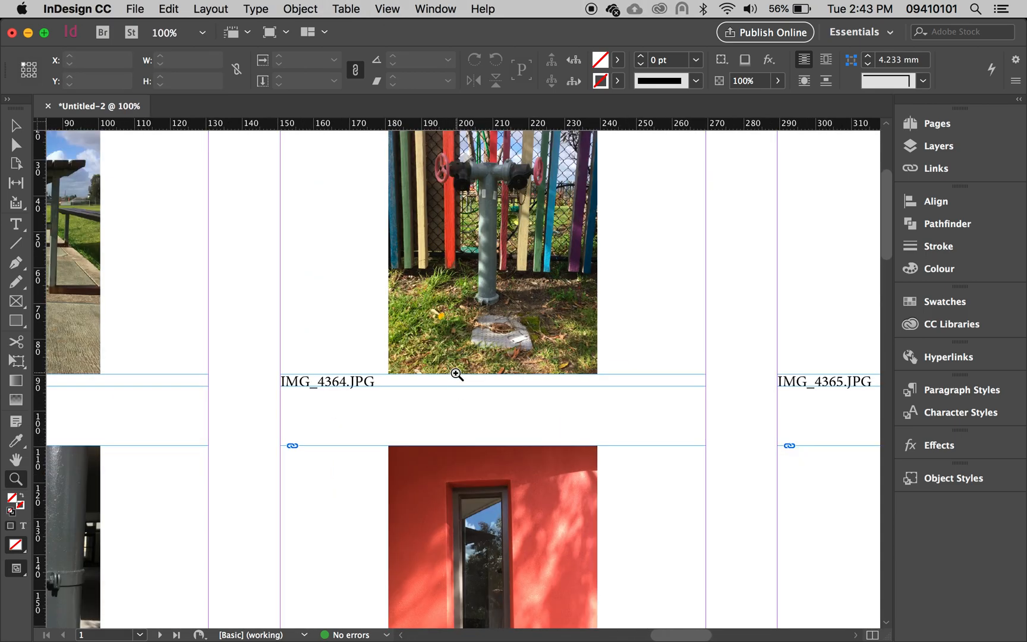
click(17, 127)
click(374, 382)
double_click(371, 381)
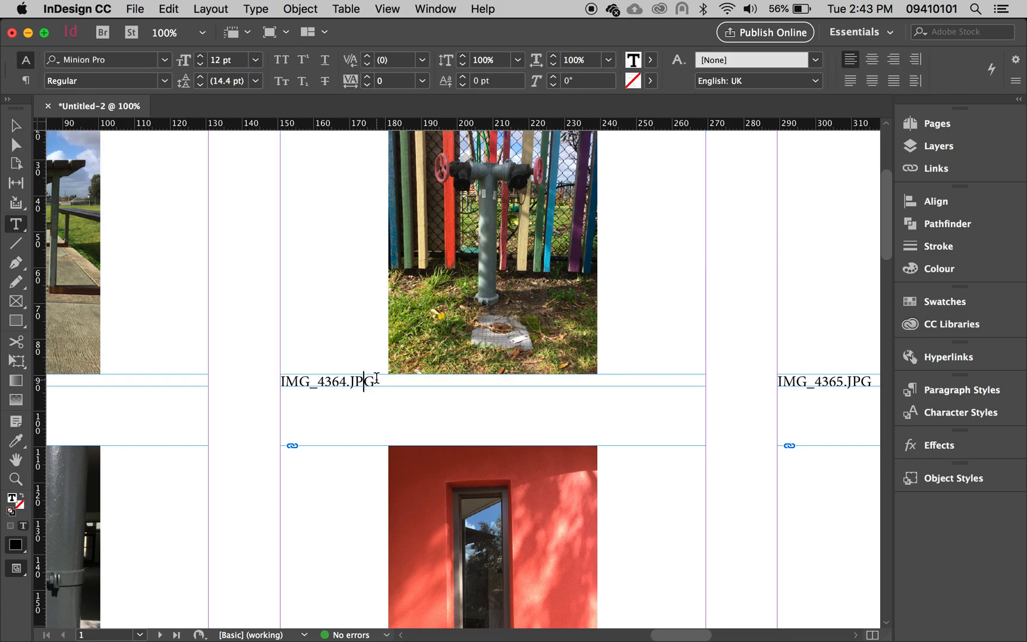
triple_click(375, 380)
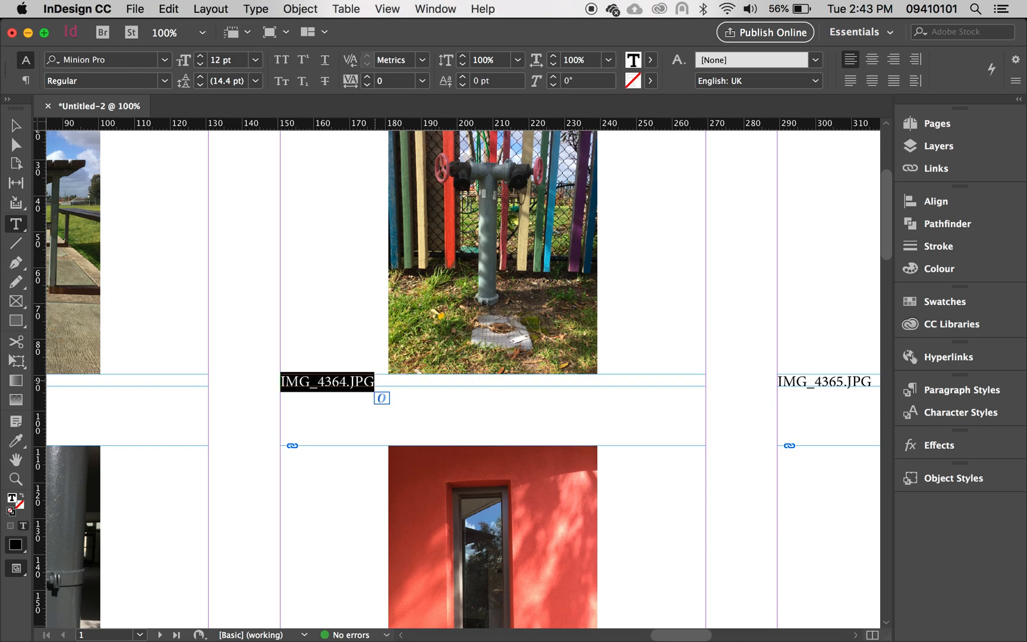
text(Gard)
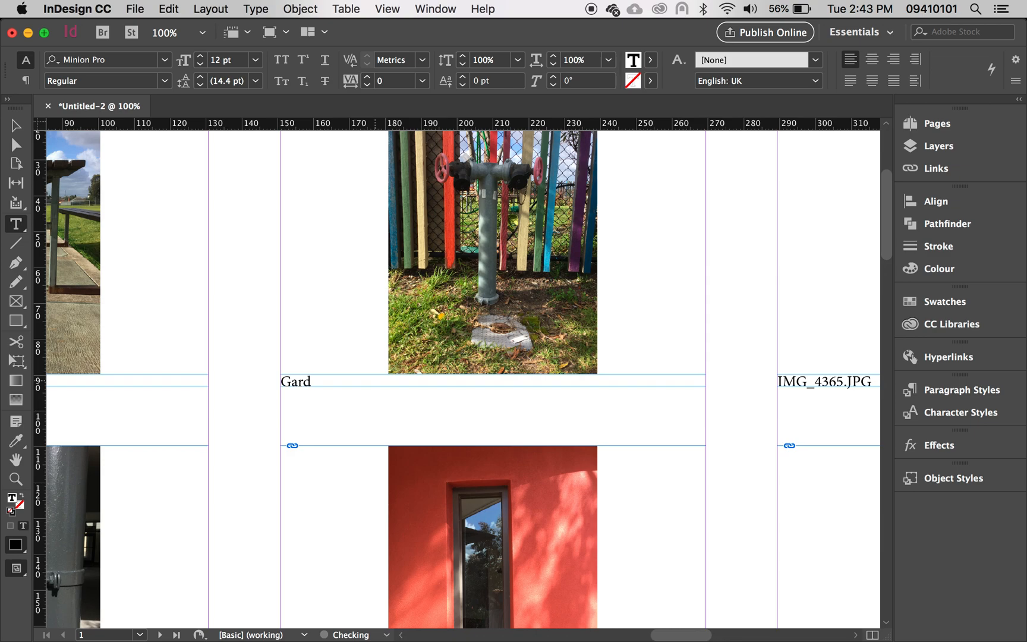
text(en shot)
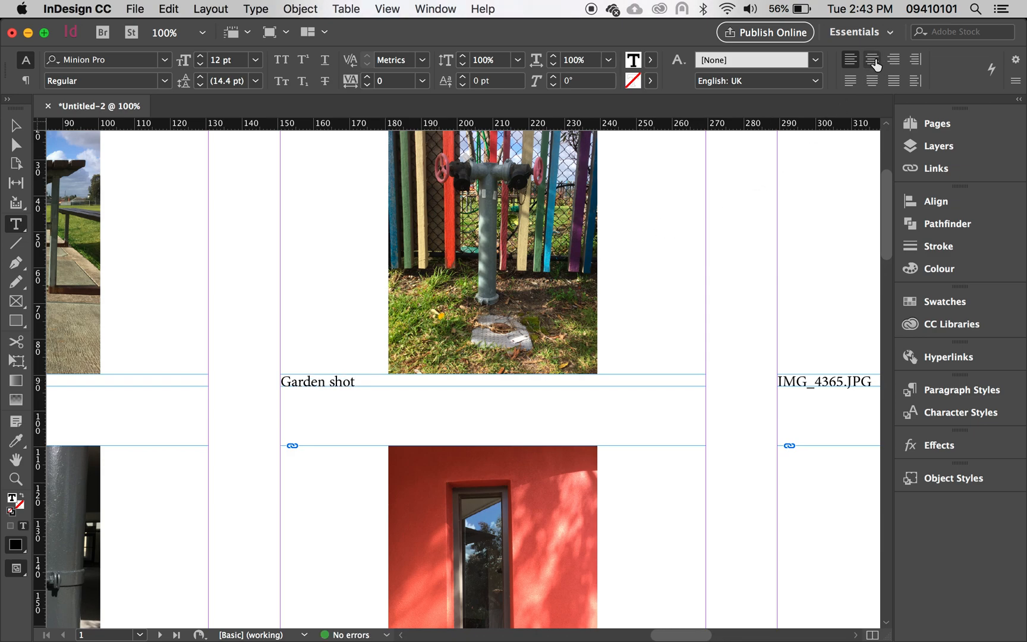
- Centre-align the "Garden shot" caption under the second photo and clear the selection
click(873, 60)
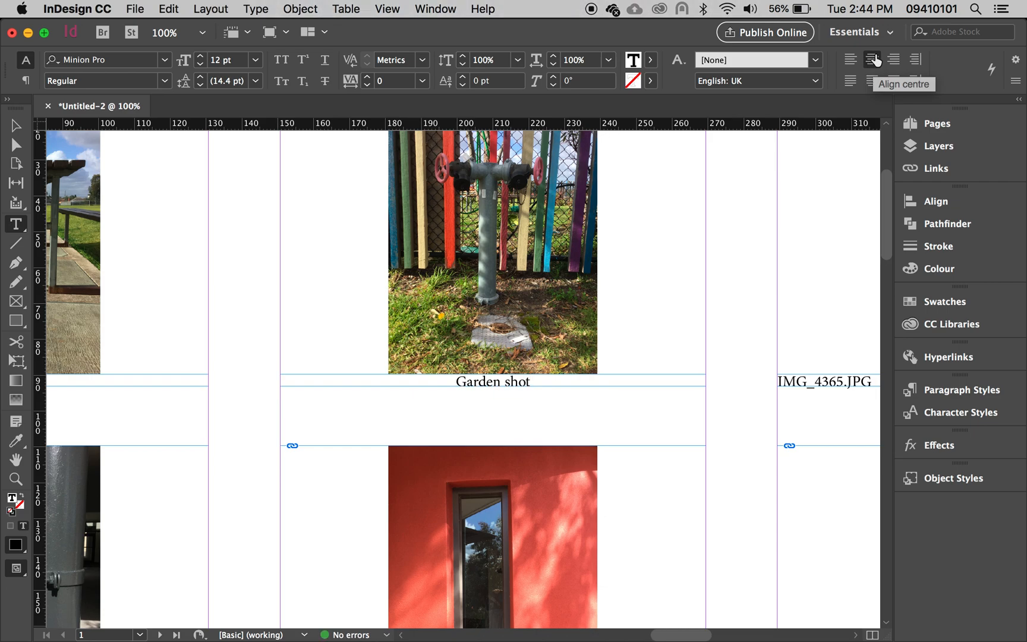
click(16, 125)
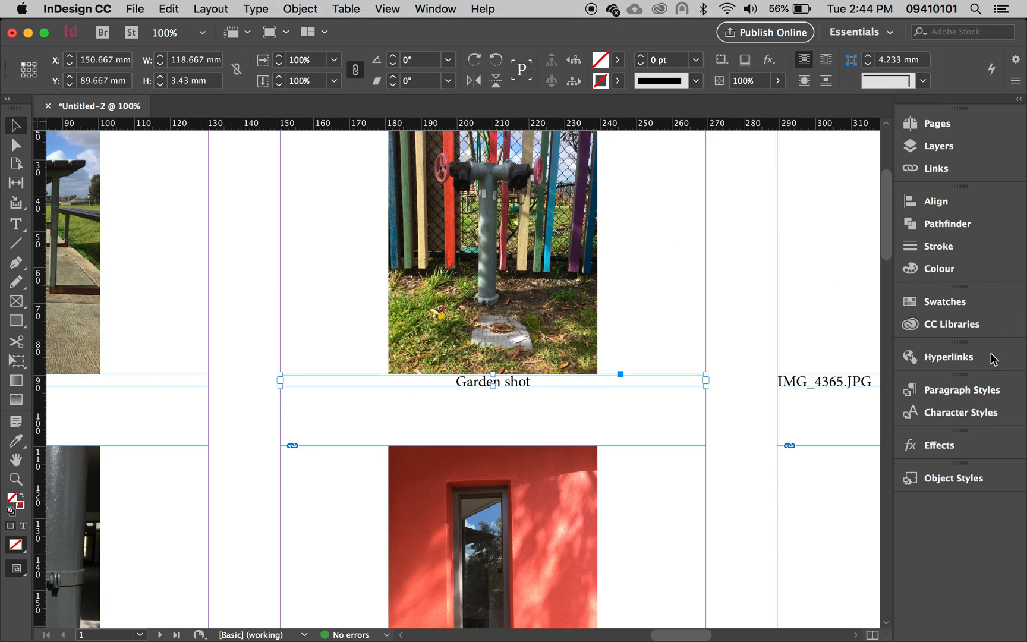
click(761, 339)
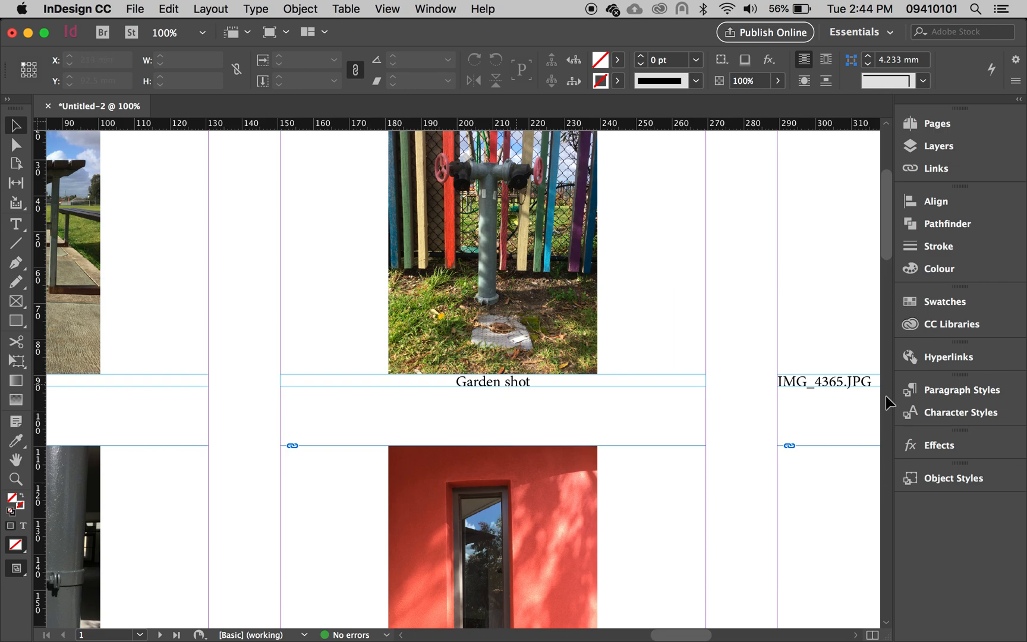
- Change the font family of the [Basic Paragraph] style to Futura BT
click(982, 396)
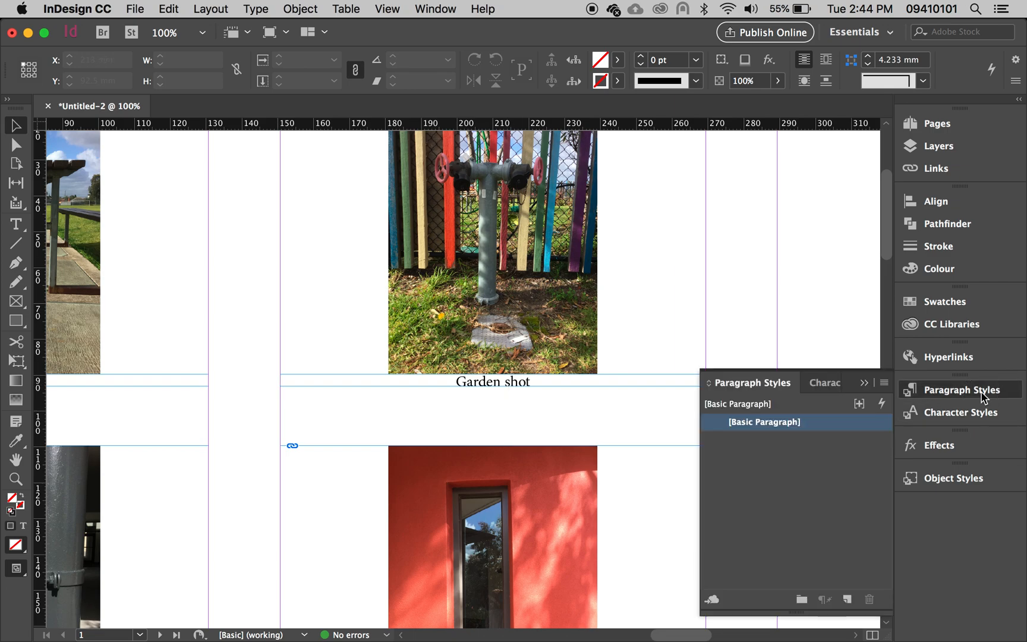
double_click(864, 423)
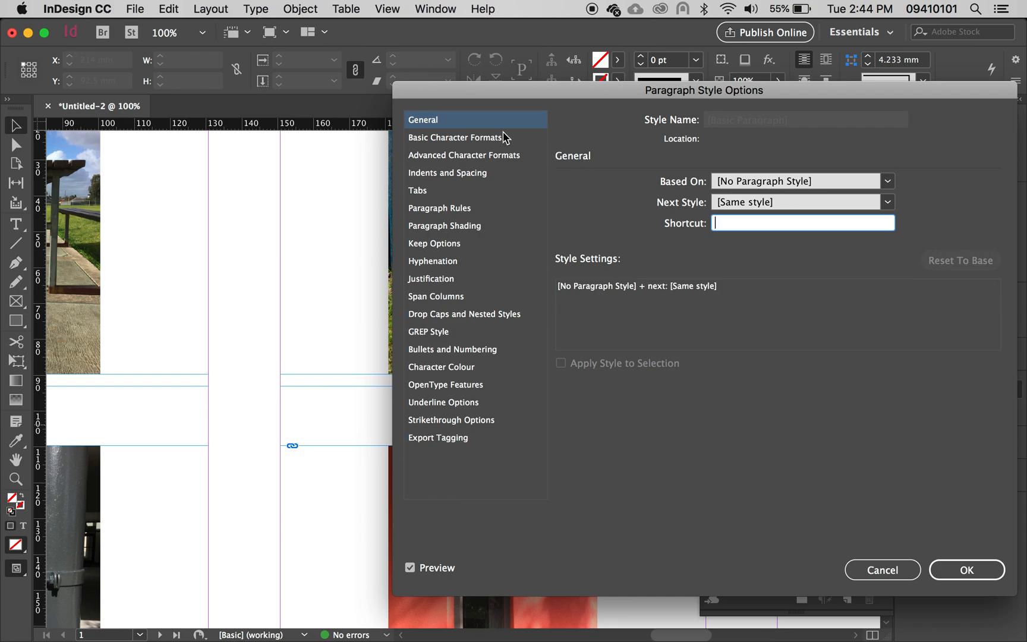
click(441, 141)
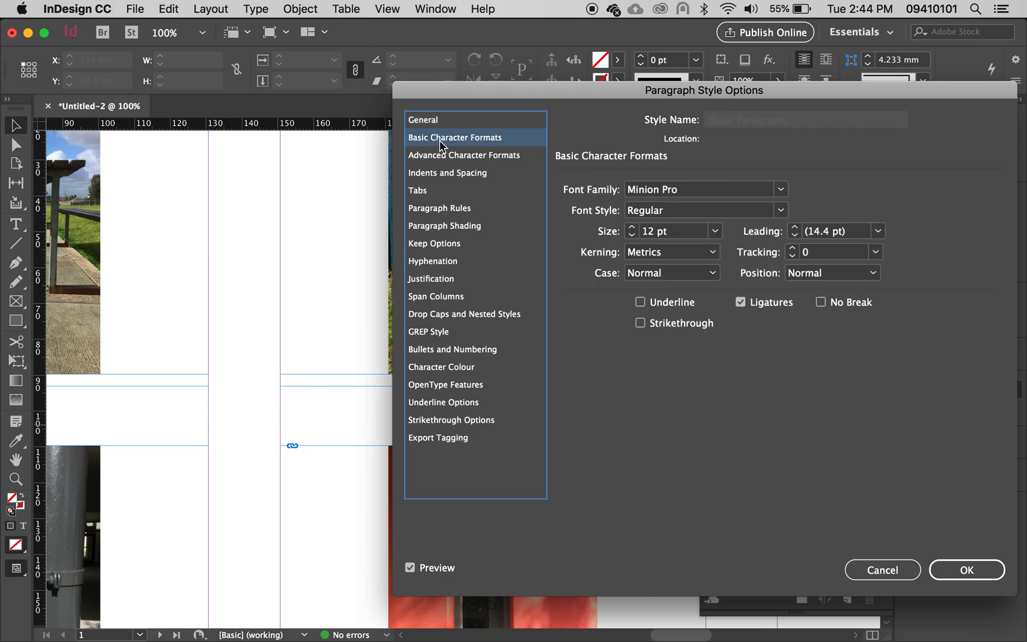
click(779, 191)
drag(783, 396, 775, 206)
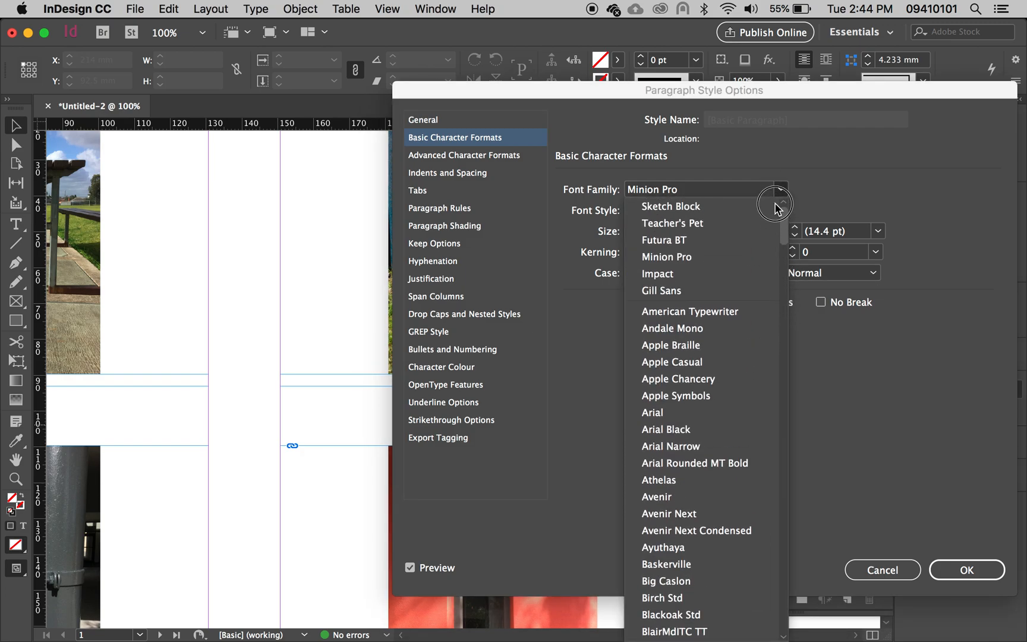
click(699, 244)
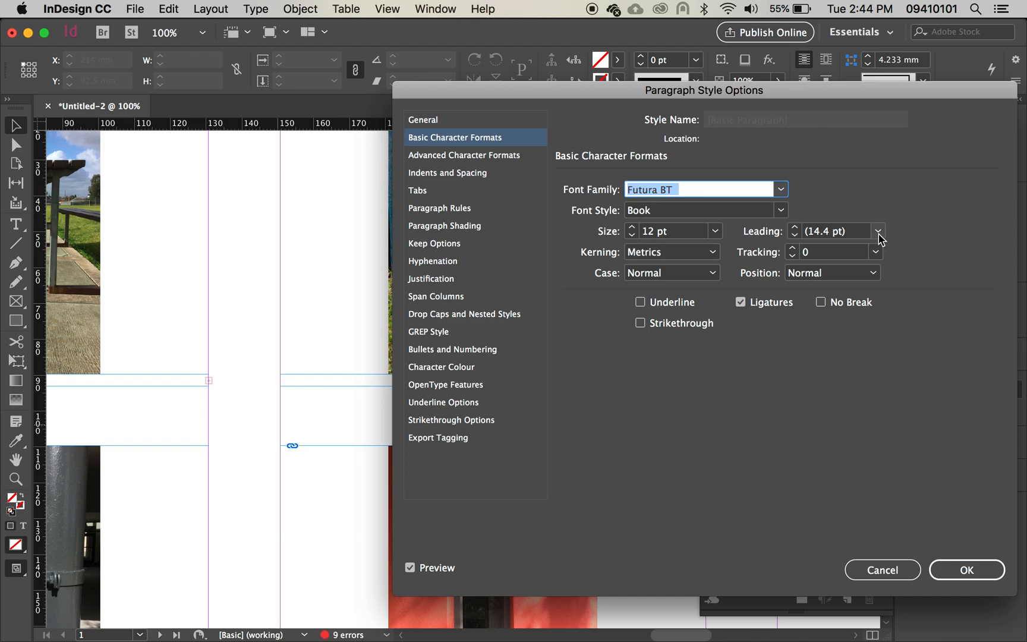
click(958, 572)
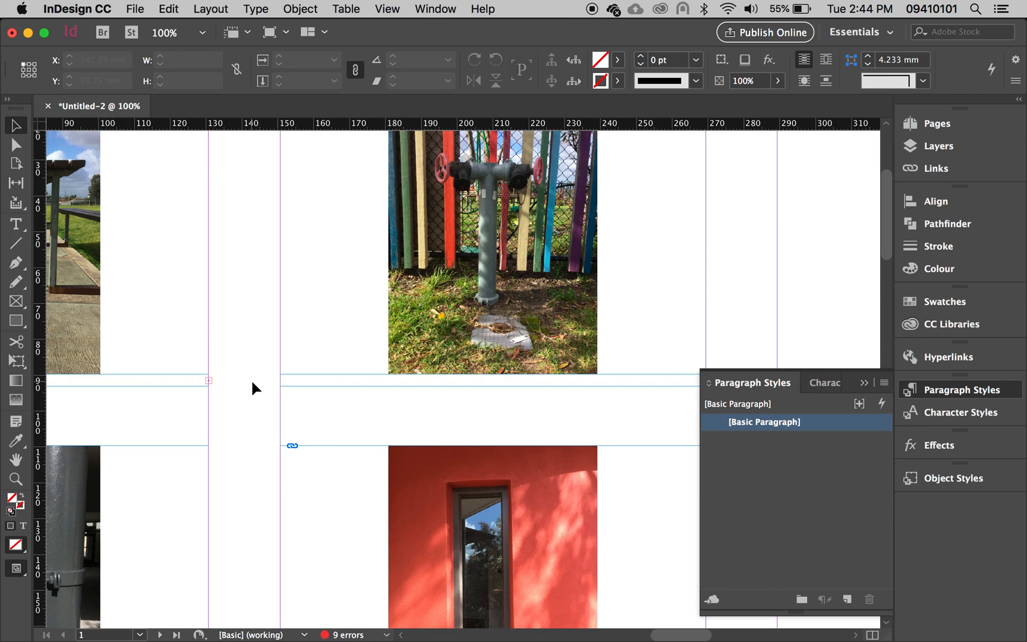
- Extend the "Garden shot" caption frame down to about 11.6 mm high and the "Two up shot" frame to about 8.8 mm
click(206, 381)
click(405, 378)
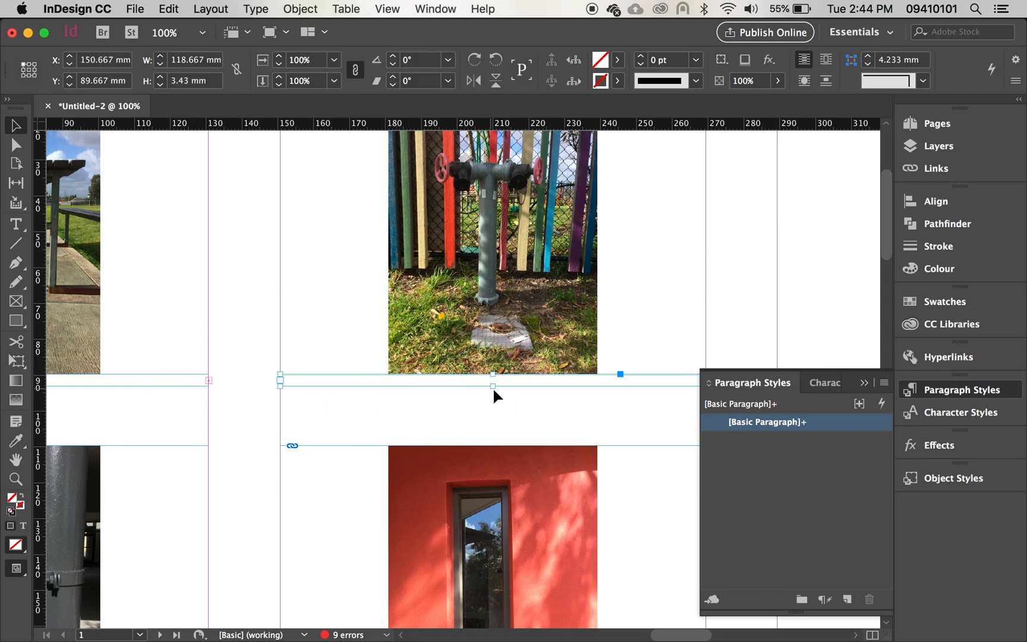
drag(494, 389, 495, 415)
click(123, 380)
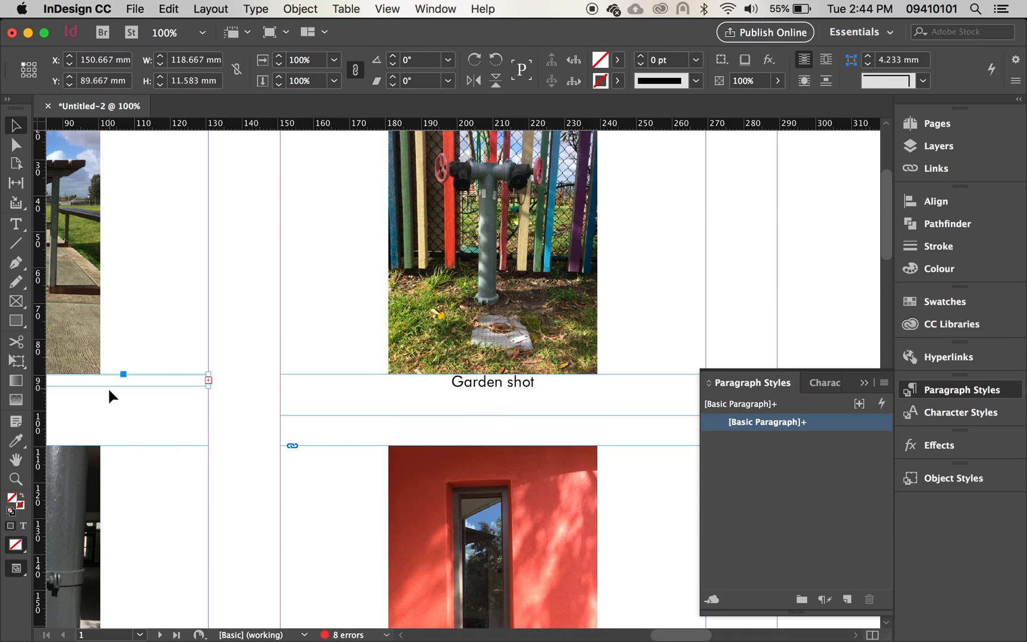
click(133, 398)
scroll(133, 398, left, 10)
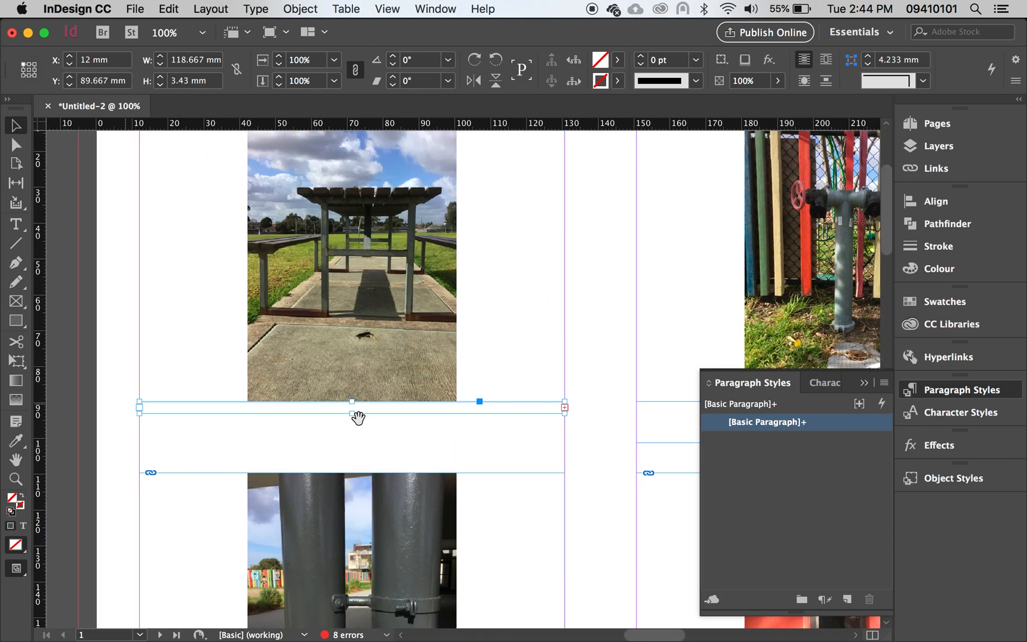
drag(352, 413, 352, 432)
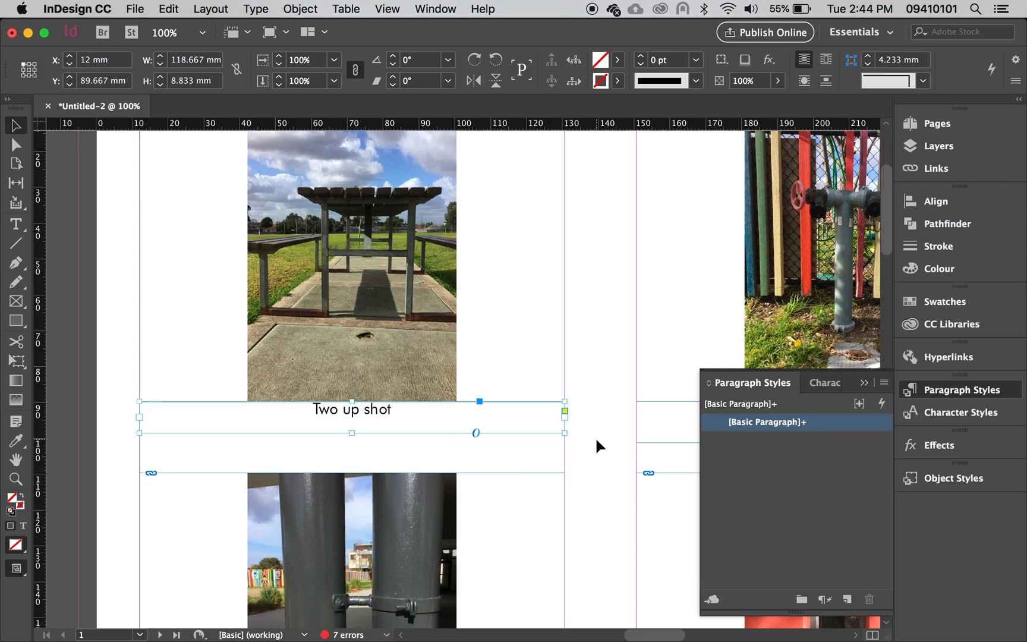
click(594, 437)
- Examine the captions and photo grids on pages 1 and 2, checking the caption frames, and return to page 1
drag(639, 413, 209, 367)
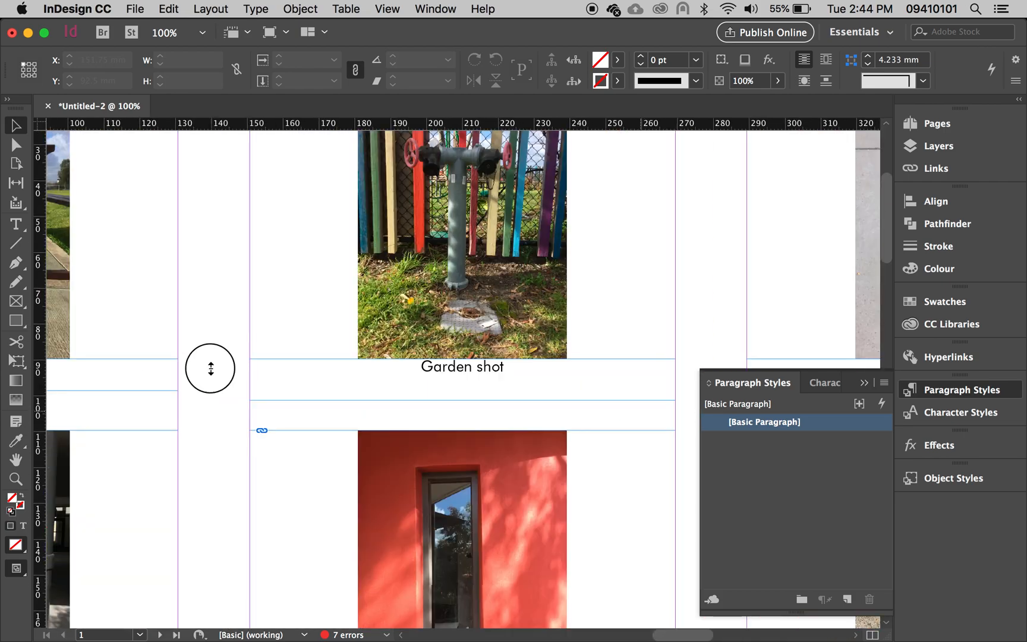
drag(518, 391, 277, 385)
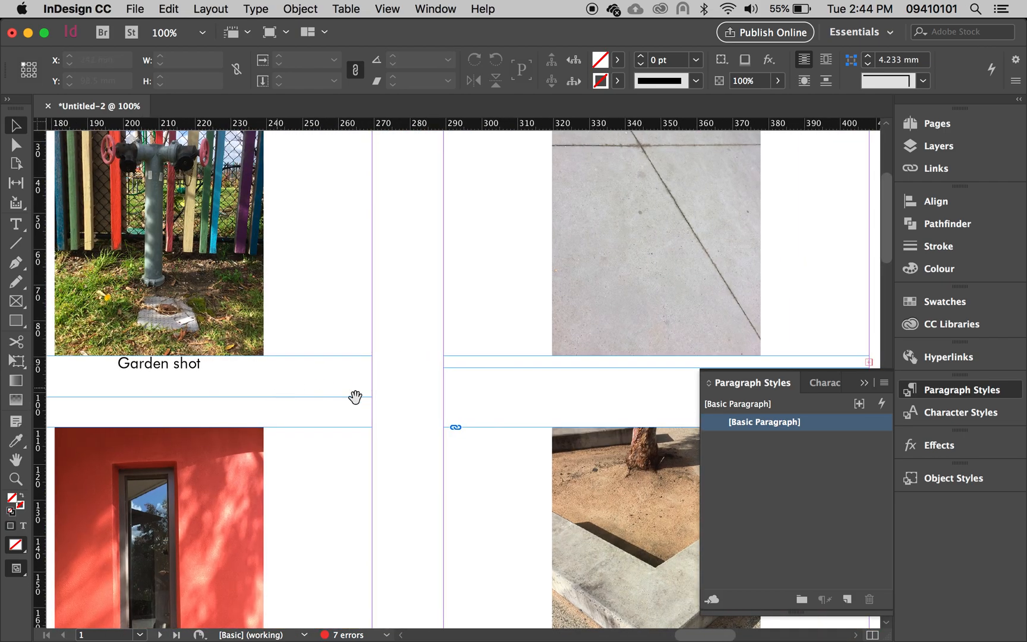
key(z)
alt+click(492, 403)
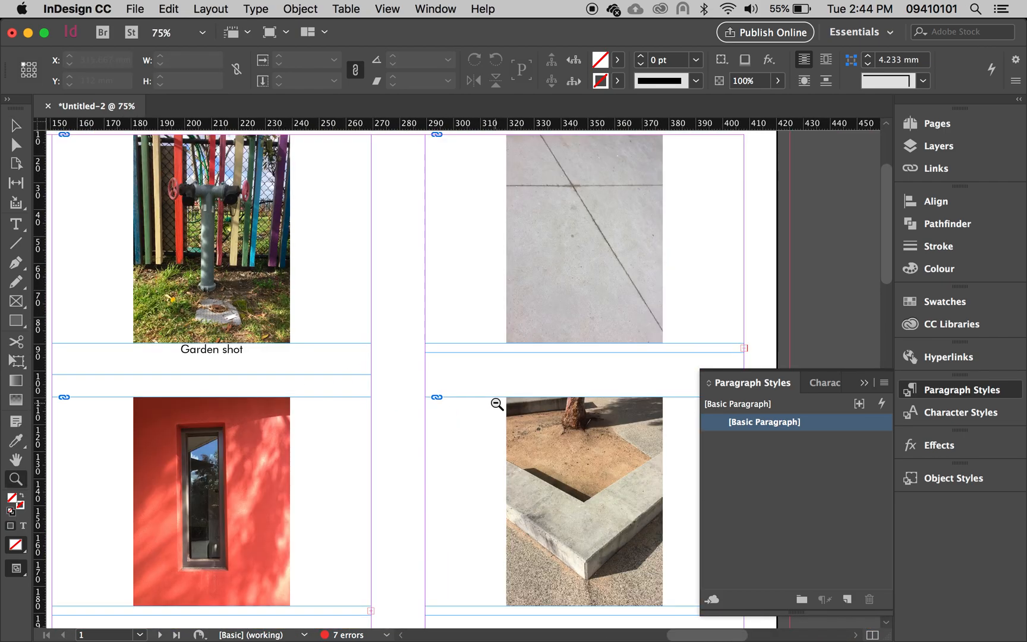
alt+click(488, 404)
drag(367, 398, 549, 373)
scroll(545, 384, down, 1)
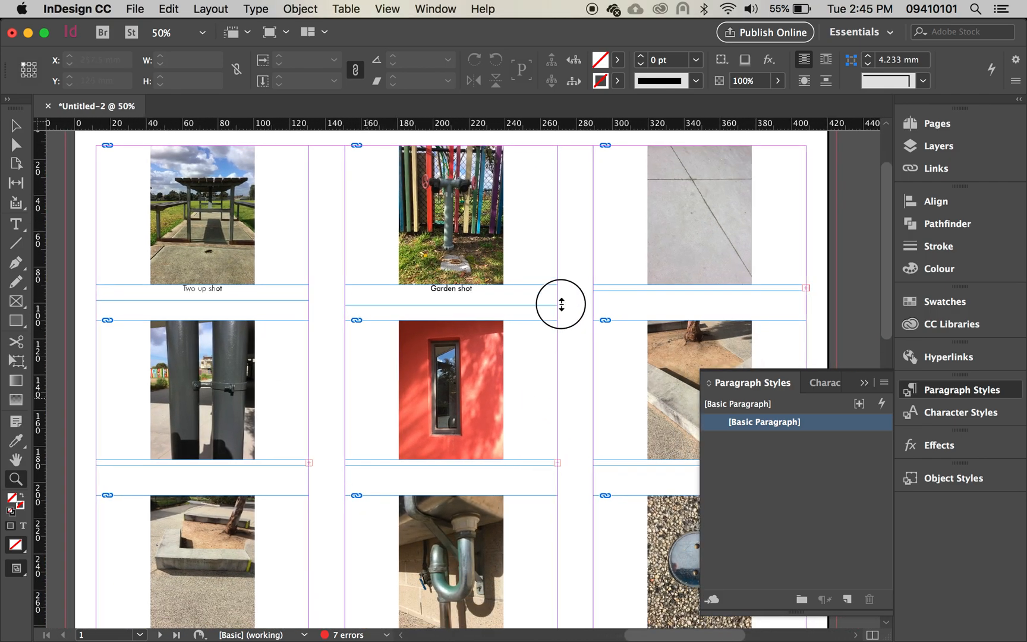
scroll(559, 291, down, 5)
drag(675, 287, 744, 210)
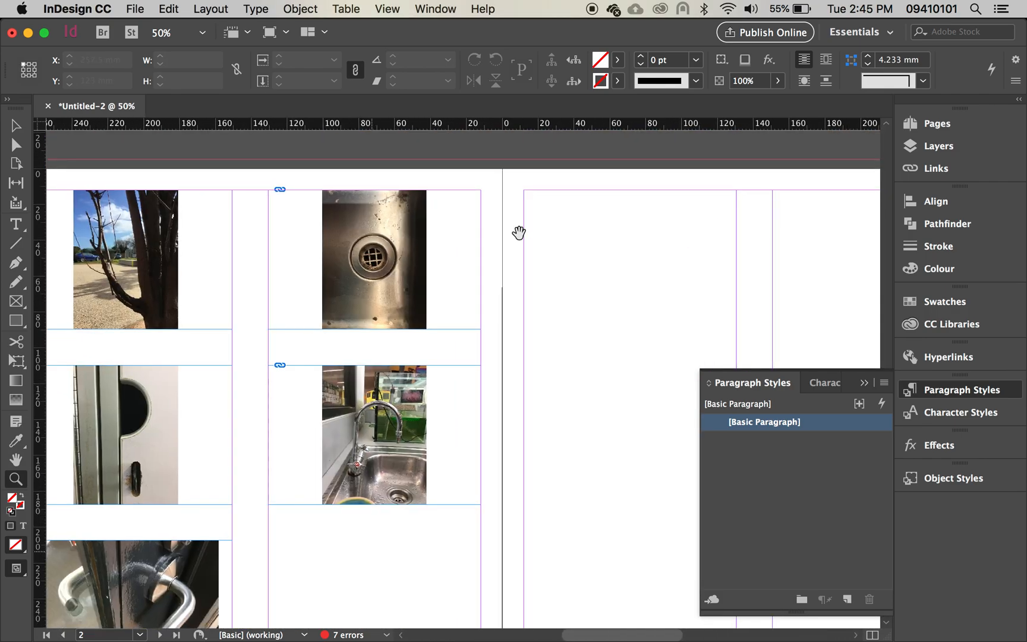
drag(488, 229, 377, 577)
drag(655, 287, 355, 517)
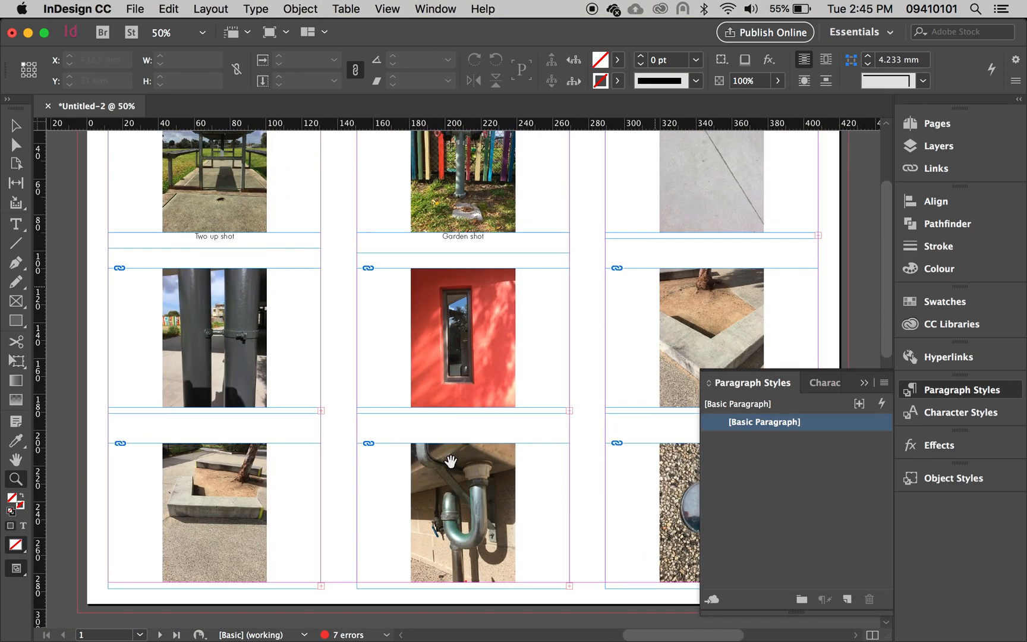
- Start an export to the Desktop in Adobe PDF (Print) format, with the file named "my shots"
click(138, 12)
click(156, 284)
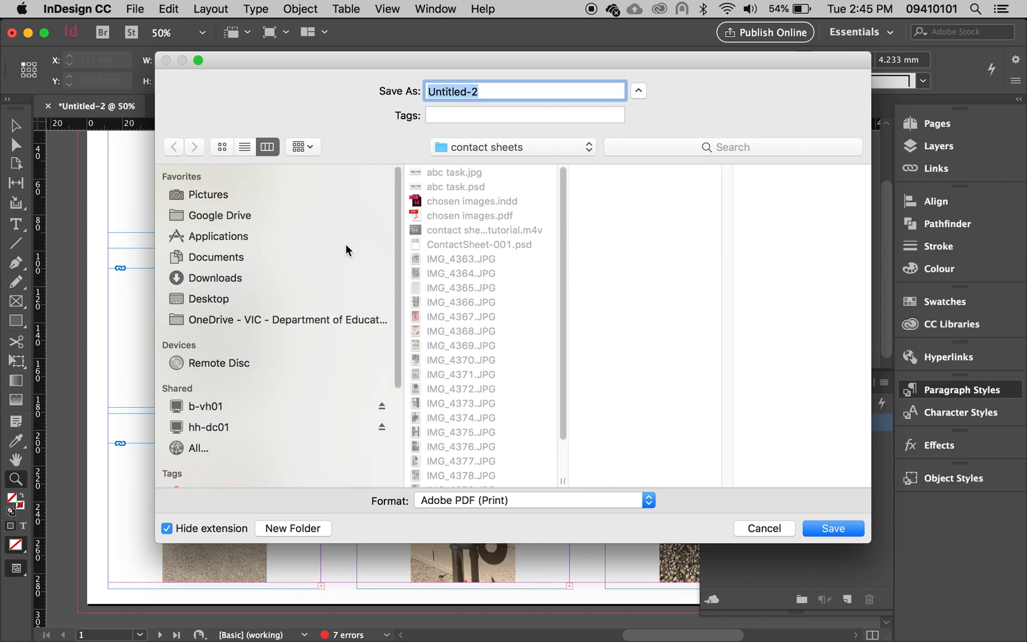
click(218, 300)
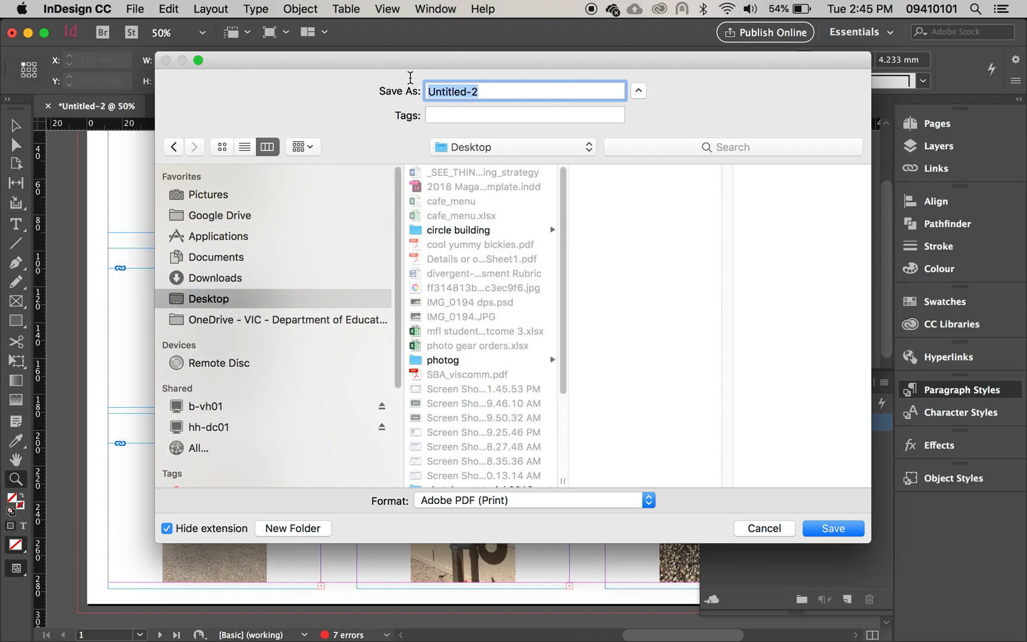
text(my shots)
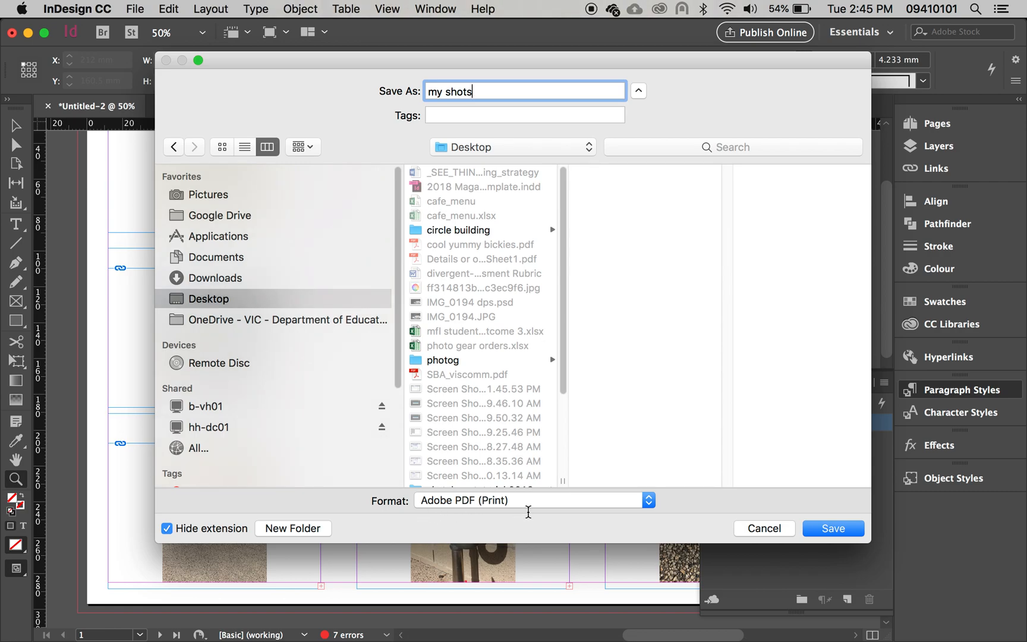
click(849, 526)
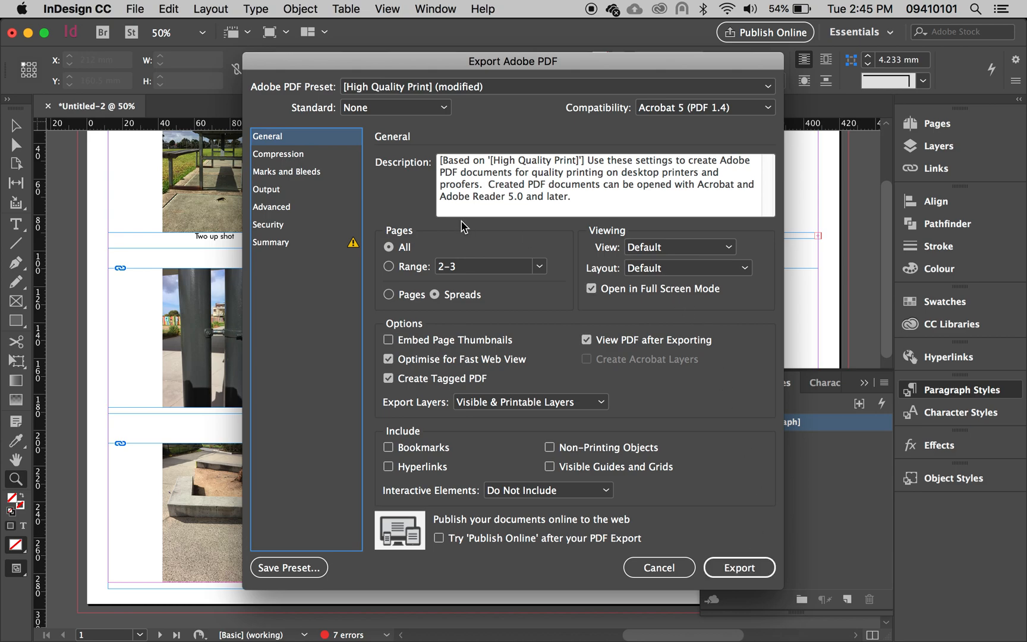
- Turn off all printer's marks and the document bleed settings, and export the PDF
click(292, 172)
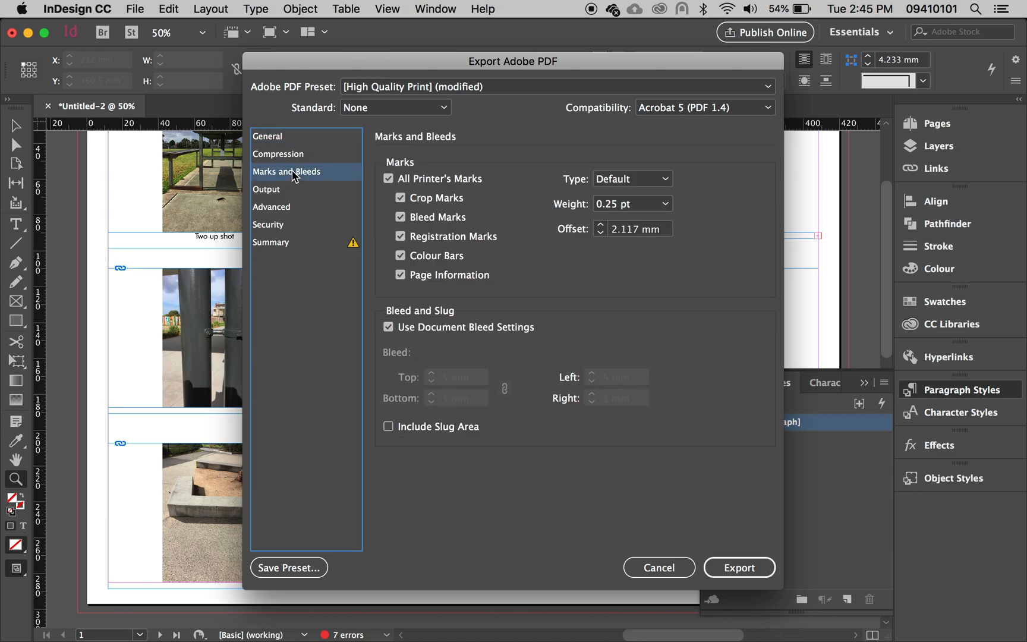
click(388, 179)
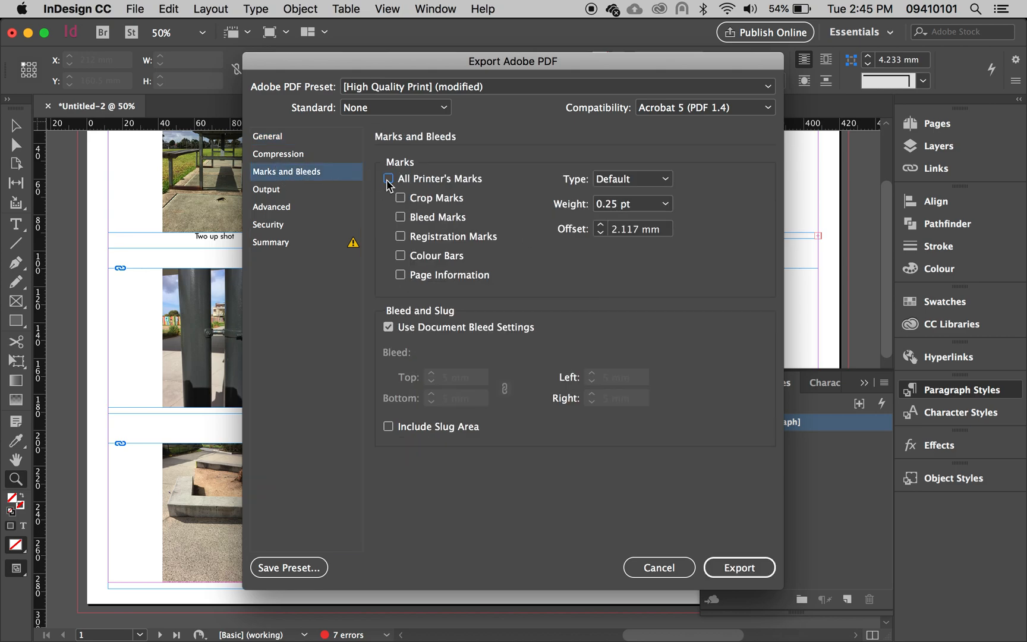
click(388, 327)
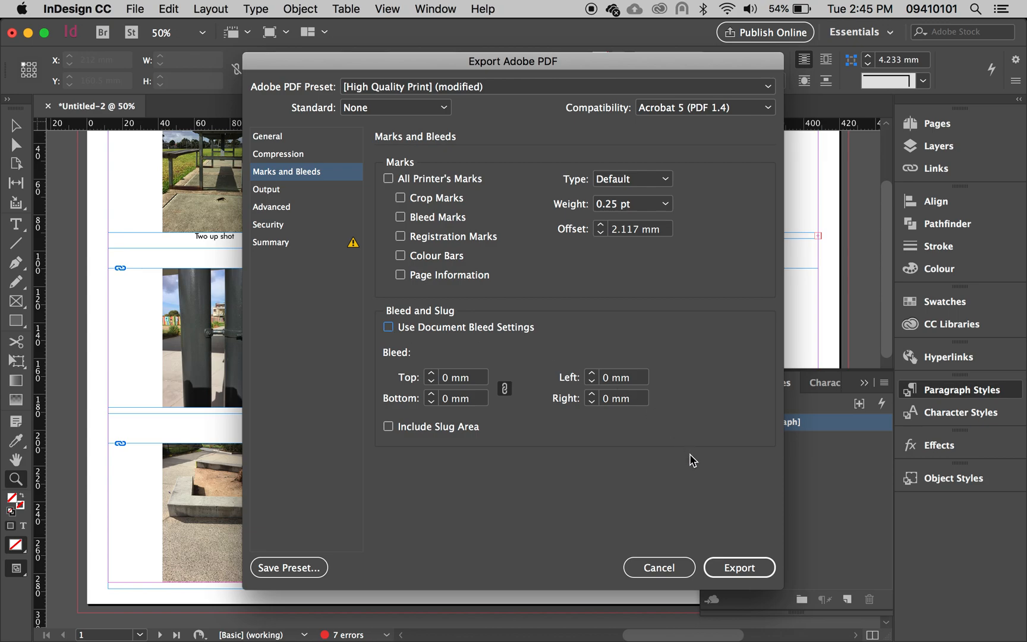
click(725, 568)
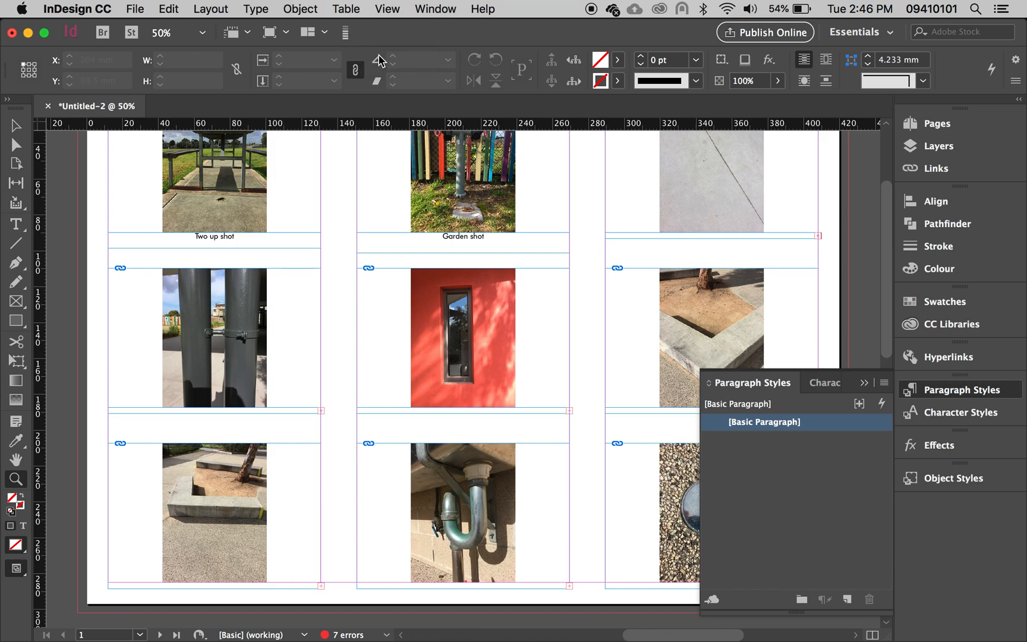
- Open the contact sheet's print settings, and close the exported my shots.pdf after declining full-screen mode
click(136, 11)
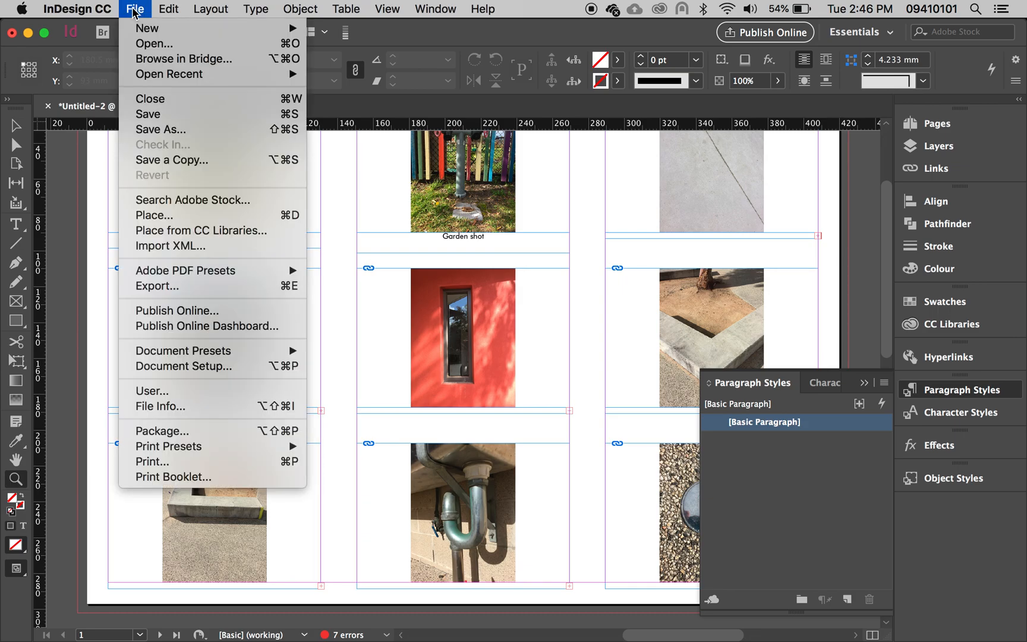
click(154, 463)
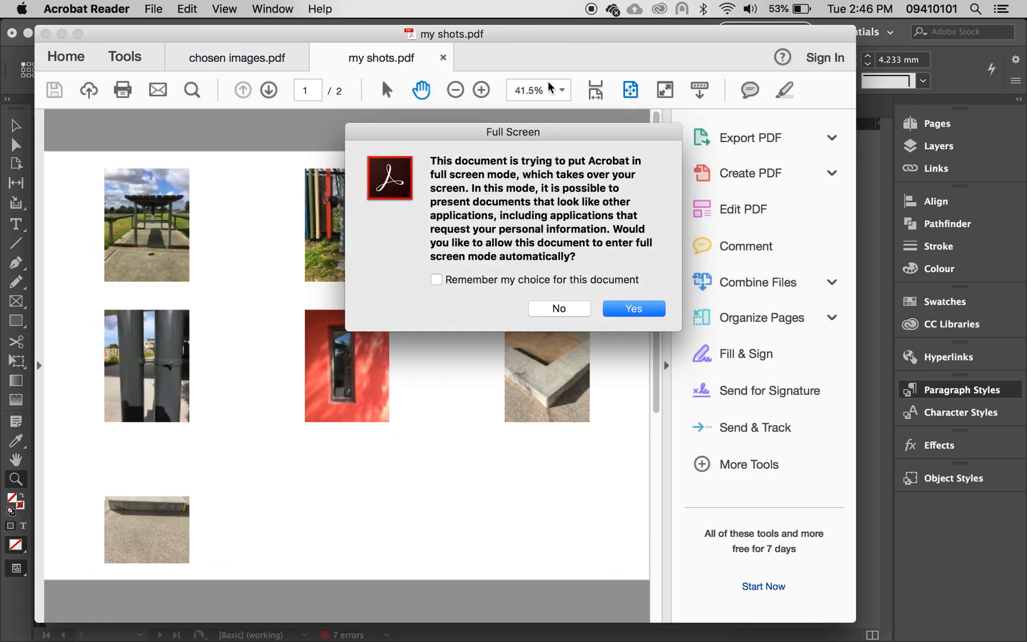
click(559, 309)
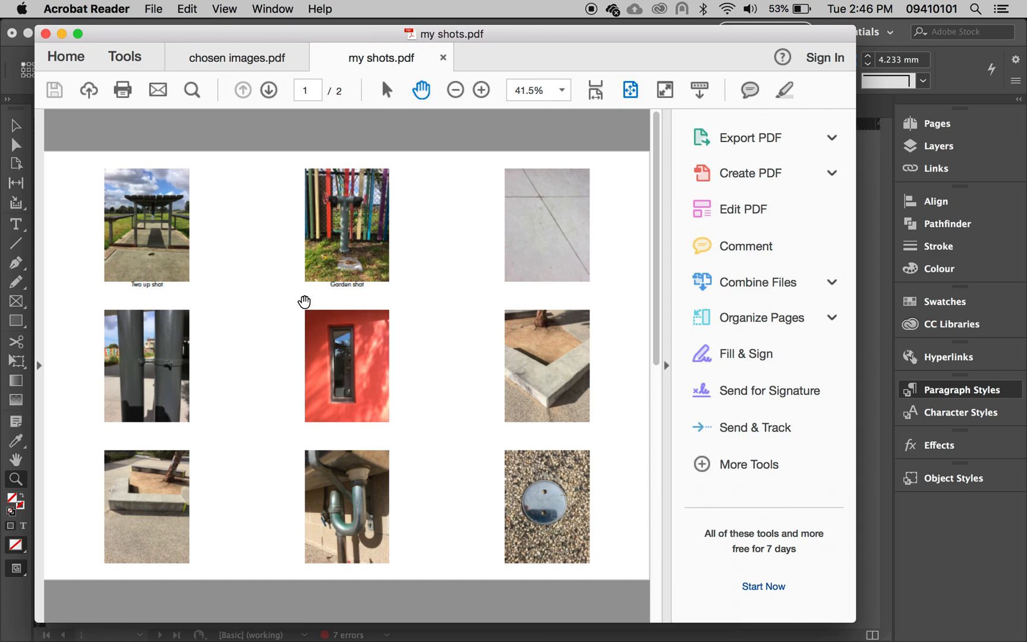
click(46, 33)
click(414, 361)
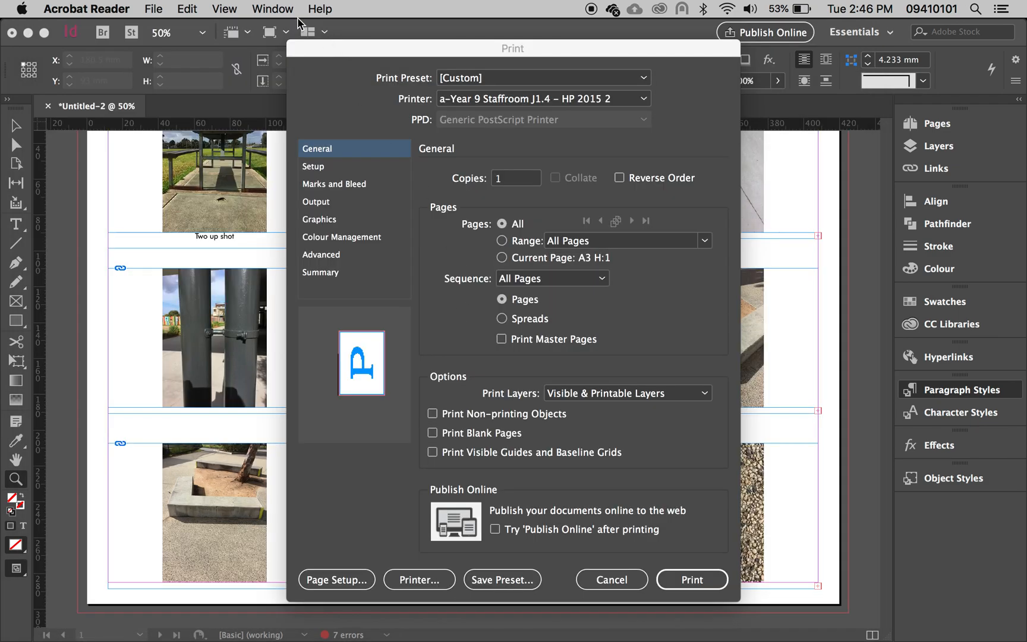
- Set the paper size for printing to A3 and return to the general print settings
drag(419, 56, 342, 42)
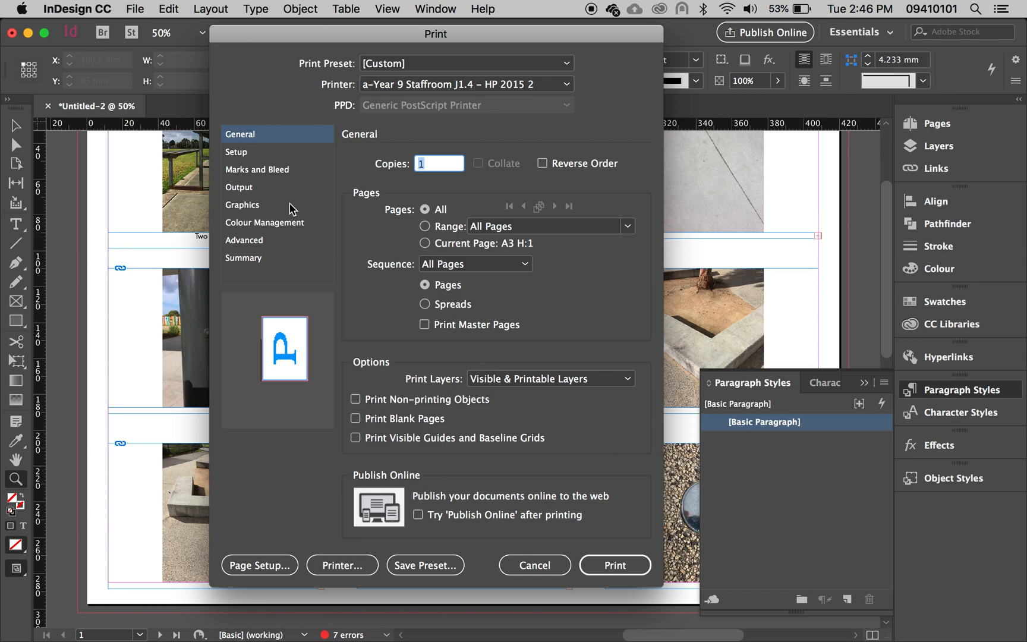
click(249, 156)
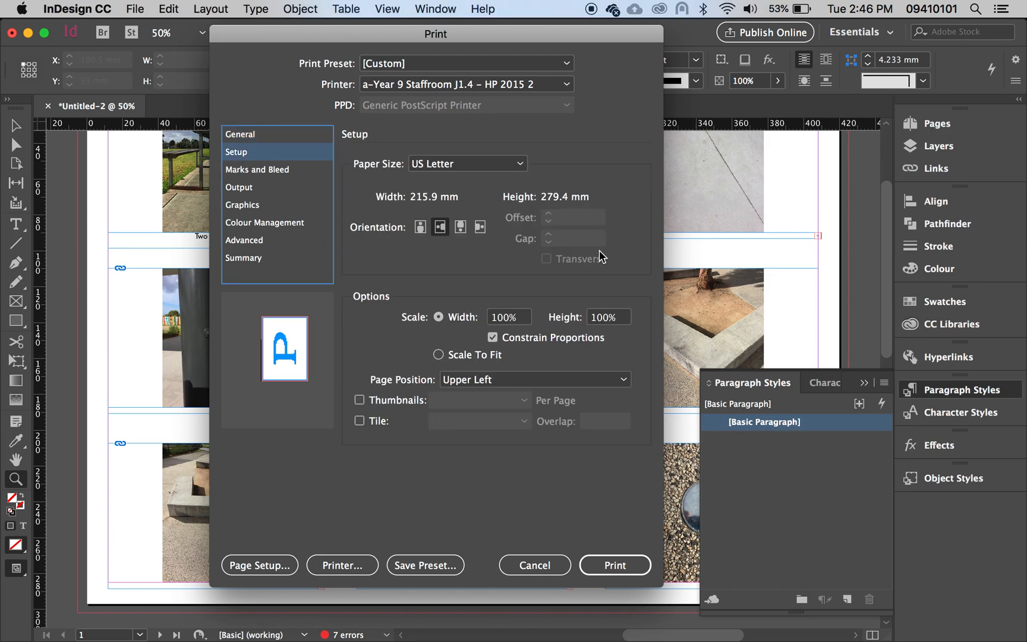
click(519, 166)
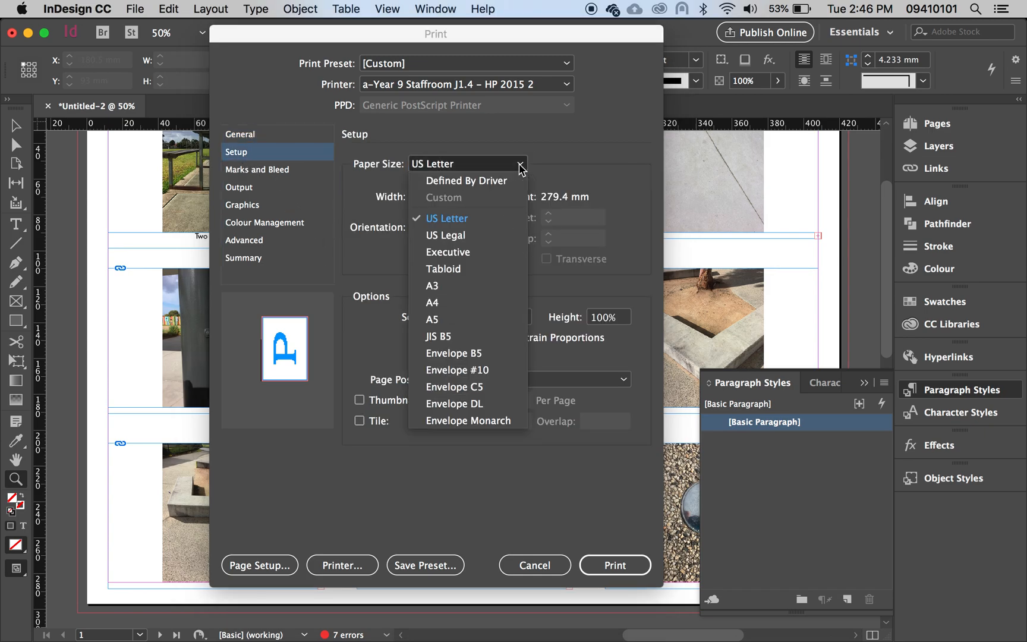
click(458, 285)
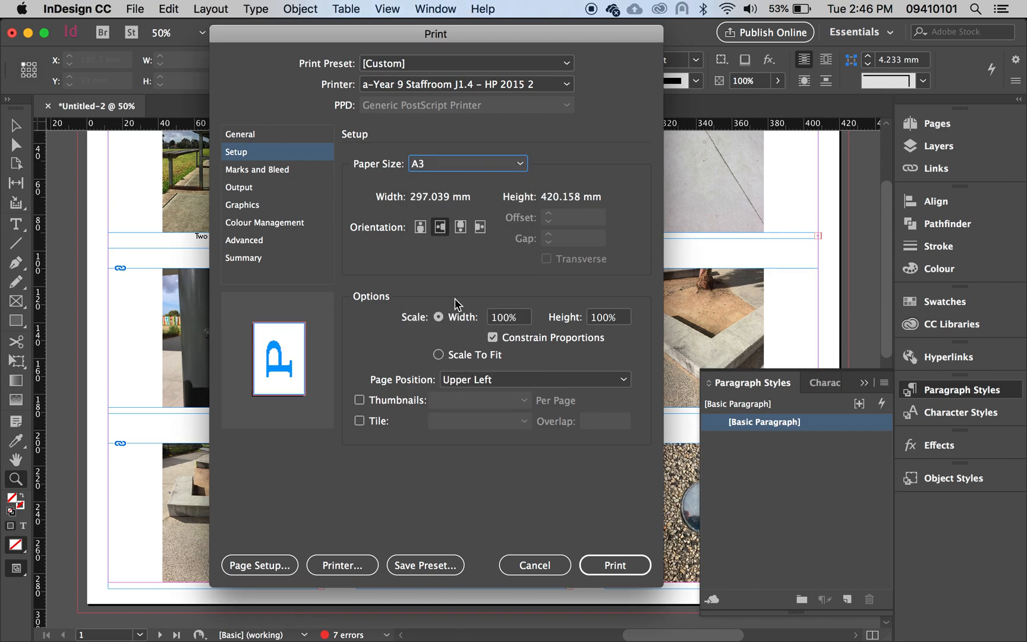
click(254, 136)
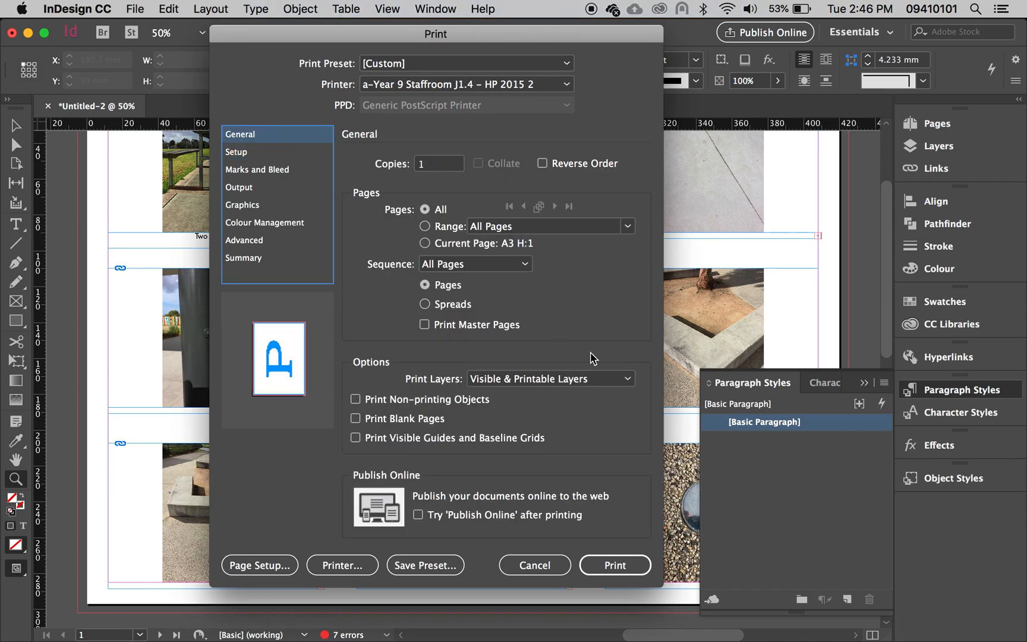